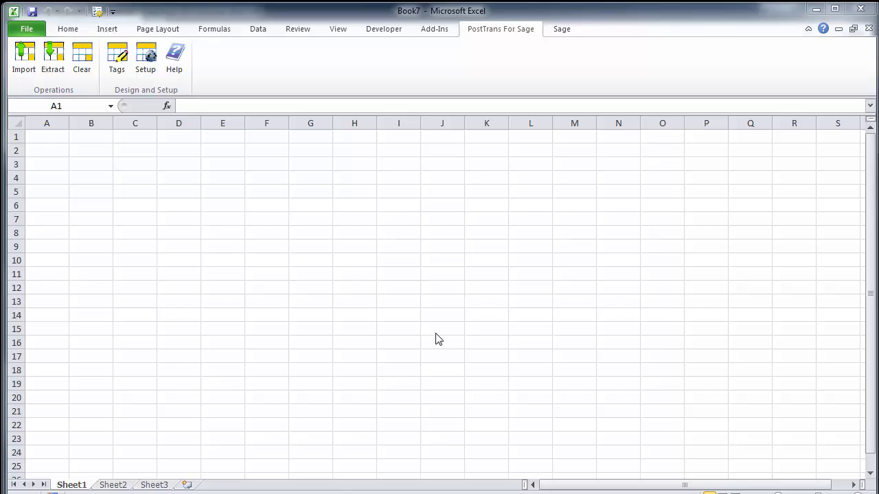
- Switch to Sage 50 Accounts and open the price lists for products and services
{"action": "key", "text": "alt+Tab"}
{"action": "key", "text": "alt+Tab"}
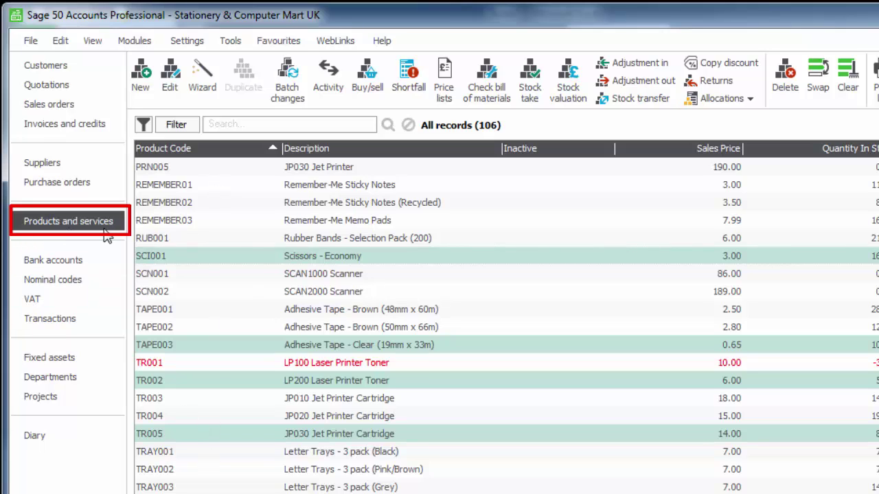
{"action": "left_click", "coordinate": [445, 74]}
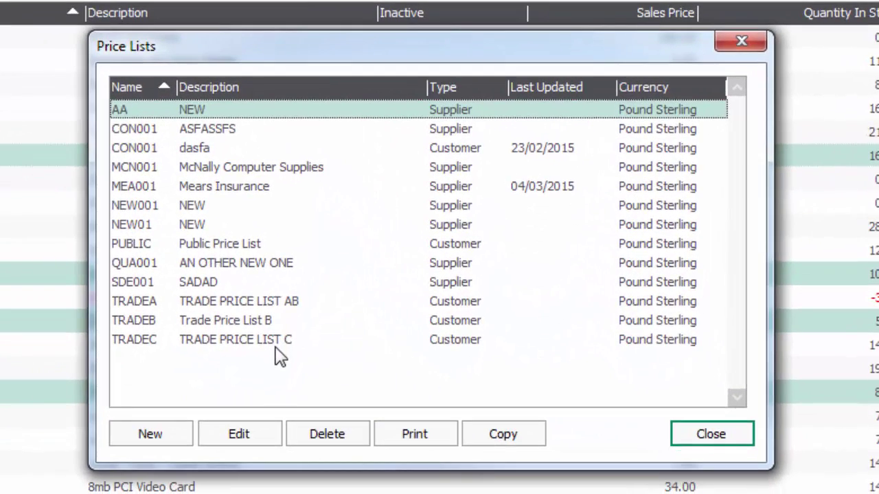
- Examine which existing price lists are of the Supplier type, including MEA001, and close the price lists
{"action": "left_click", "coordinate": [449, 170]}
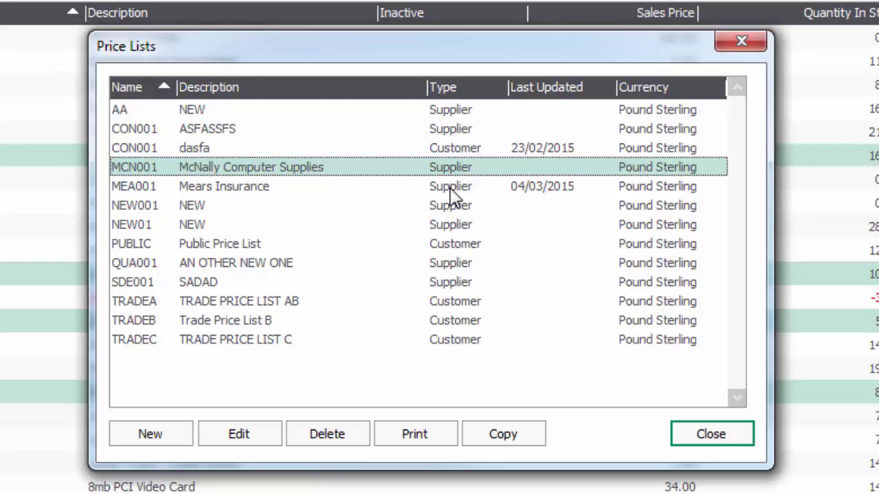
{"action": "left_click", "coordinate": [449, 206]}
{"action": "left_click", "coordinate": [450, 225]}
{"action": "left_click", "coordinate": [450, 147]}
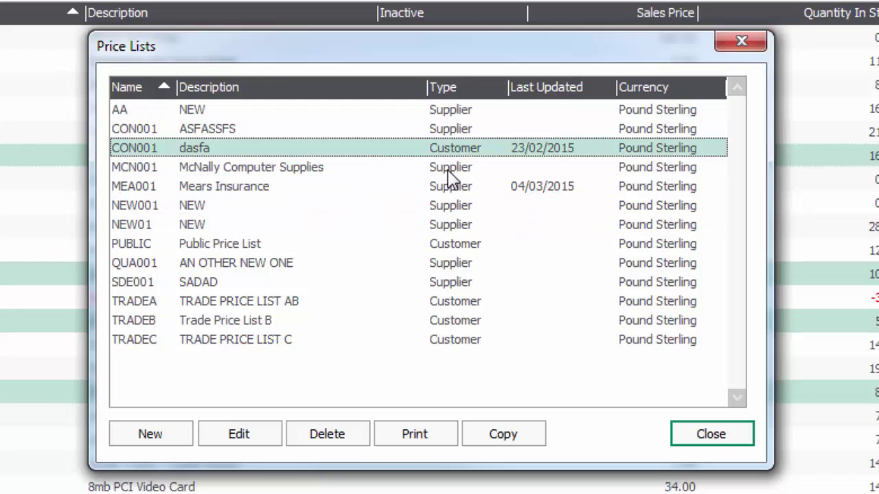
{"action": "left_click", "coordinate": [449, 174]}
{"action": "left_click", "coordinate": [448, 190]}
{"action": "left_click", "coordinate": [440, 206]}
{"action": "left_click", "coordinate": [436, 226]}
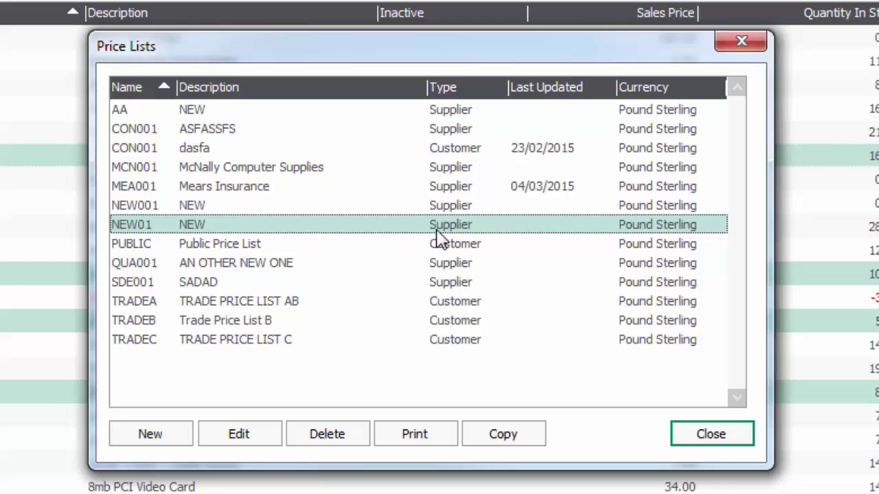
{"action": "left_click", "coordinate": [443, 270]}
{"action": "left_click", "coordinate": [445, 287]}
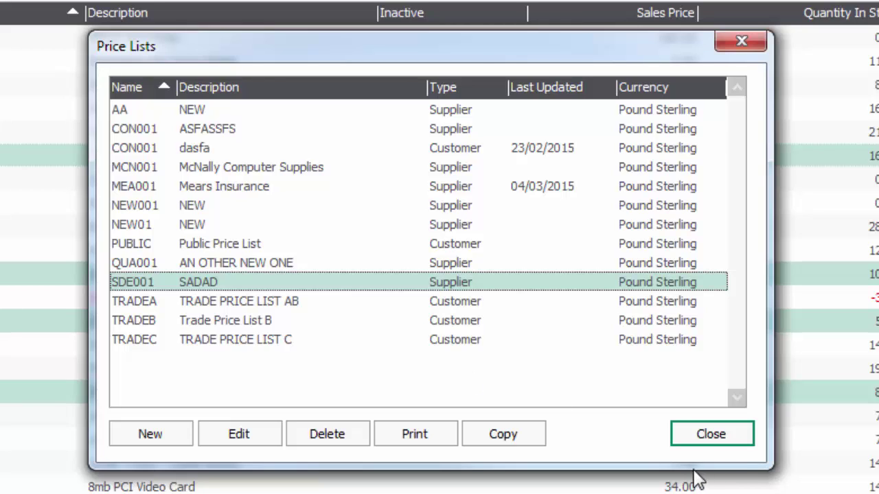
{"action": "left_click", "coordinate": [446, 264]}
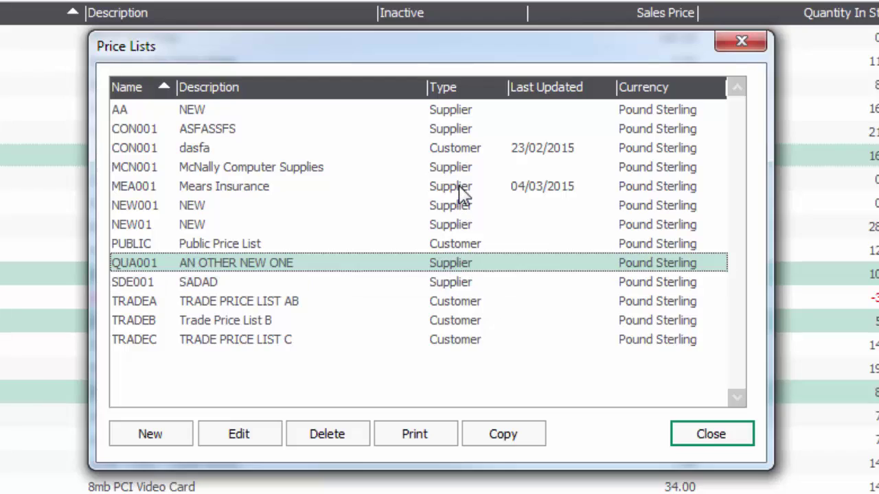
{"action": "left_click", "coordinate": [458, 186]}
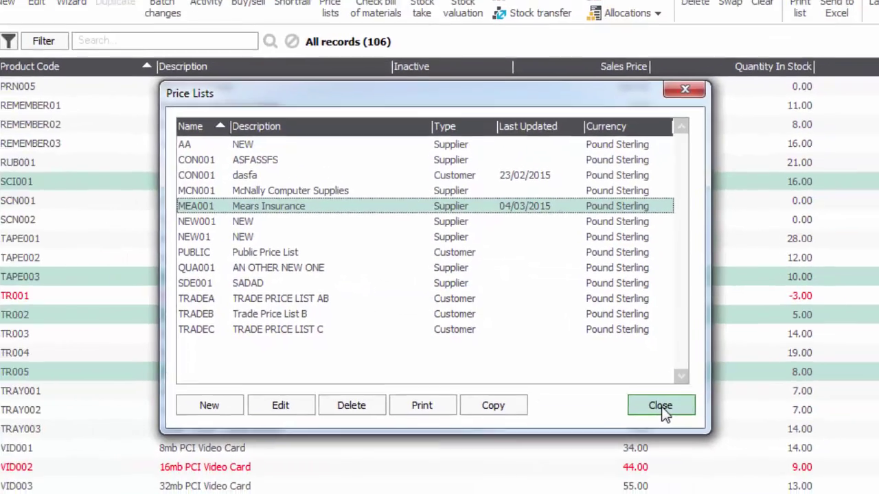
{"action": "left_click", "coordinate": [714, 439]}
- Switch to Excel, start a PostTrans extract on the blank sheet and agree to create a new template
{"action": "key", "text": "alt+Tab"}
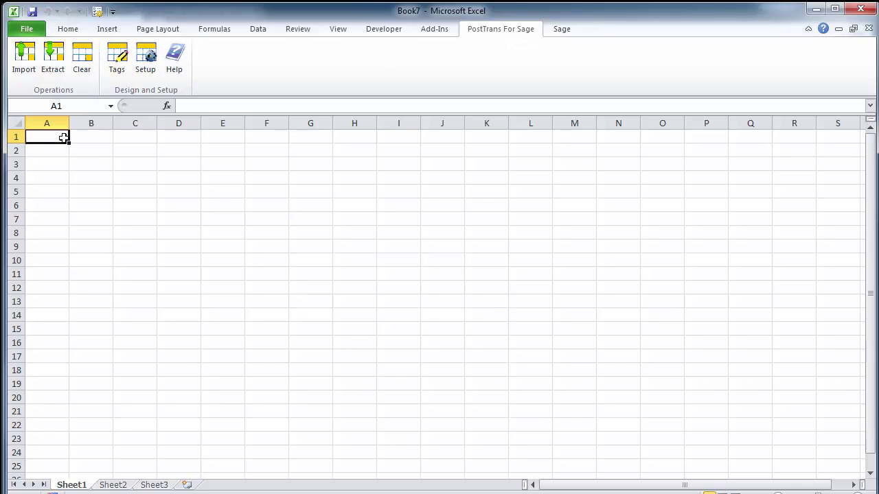
{"action": "left_click", "coordinate": [60, 63]}
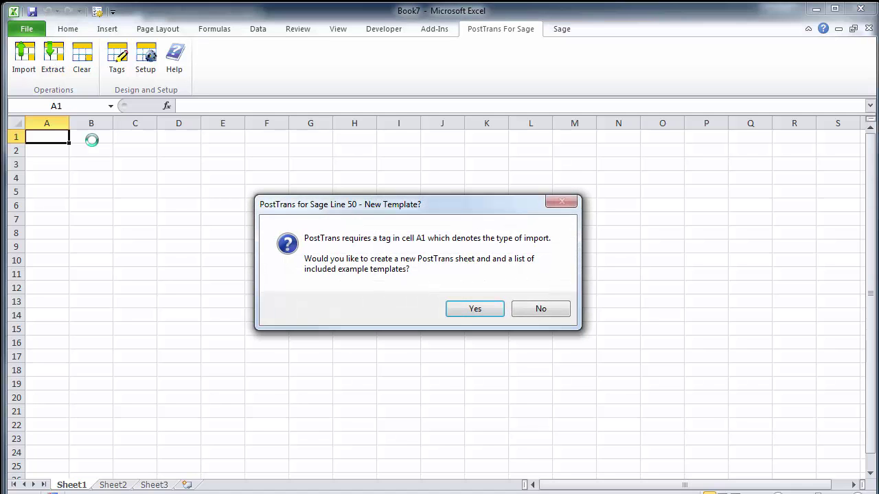
{"action": "left_click", "coordinate": [473, 315]}
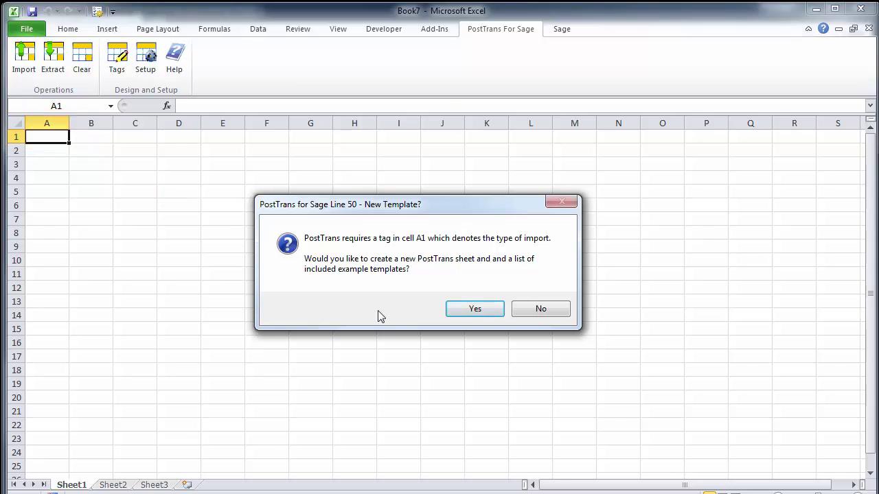
{"action": "left_click", "coordinate": [490, 314]}
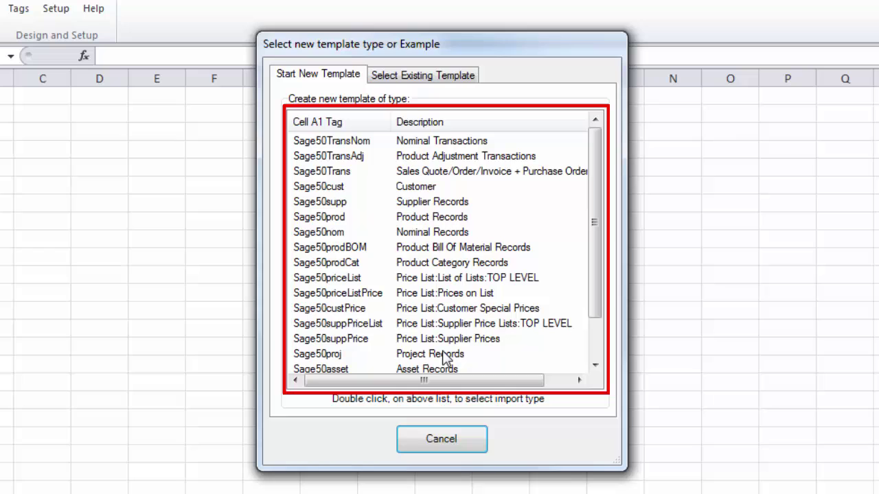
- Examine the five price list template types, from Sage50priceList to Sage50suppPrice
{"action": "left_click", "coordinate": [470, 279]}
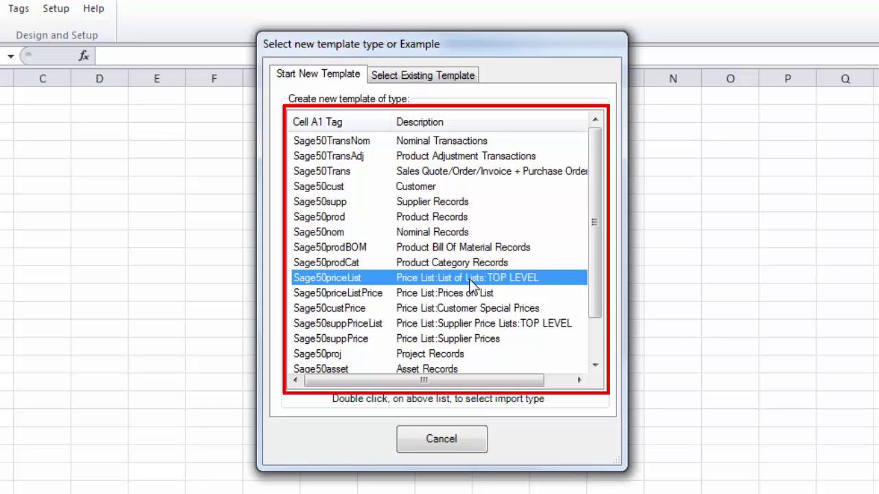
{"action": "left_click", "coordinate": [455, 311]}
{"action": "left_click", "coordinate": [456, 326]}
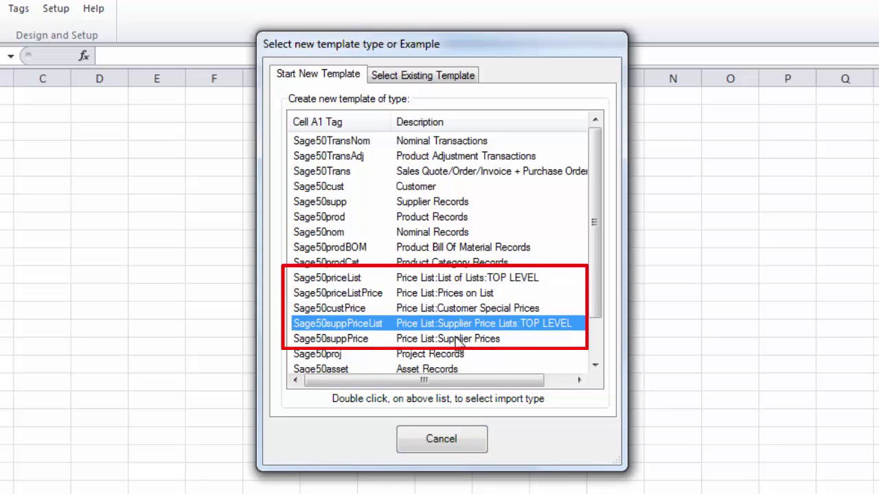
{"action": "left_click", "coordinate": [468, 275]}
{"action": "left_click", "coordinate": [465, 295]}
{"action": "left_click", "coordinate": [467, 309]}
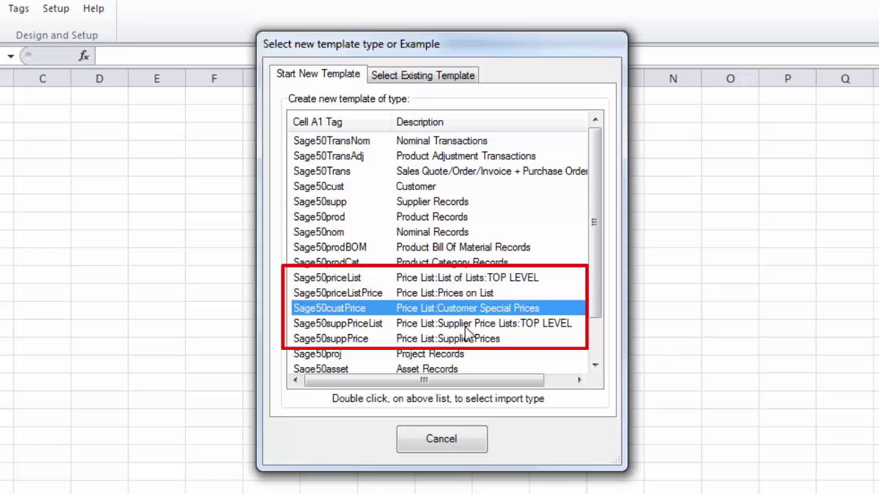
{"action": "left_click", "coordinate": [466, 324]}
{"action": "left_click", "coordinate": [466, 340]}
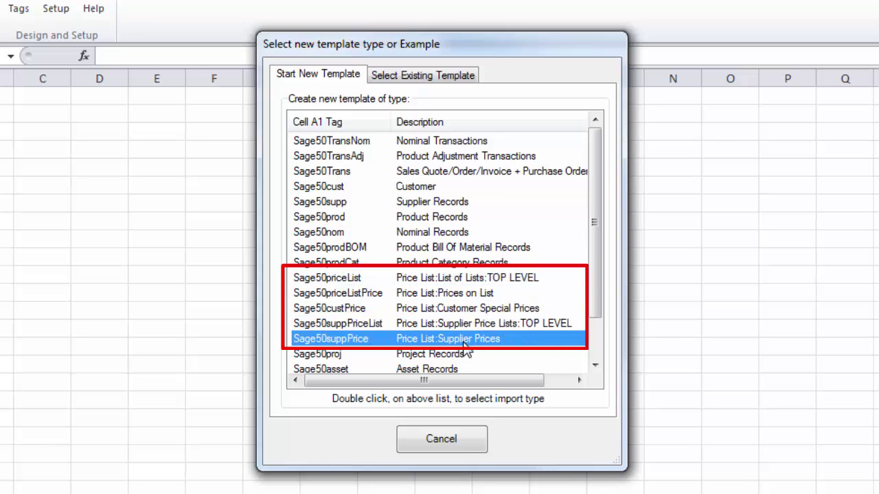
- Create a new Sage50suppPriceList template for top-level supplier price lists and dismiss the training tips
{"action": "left_click", "coordinate": [470, 324]}
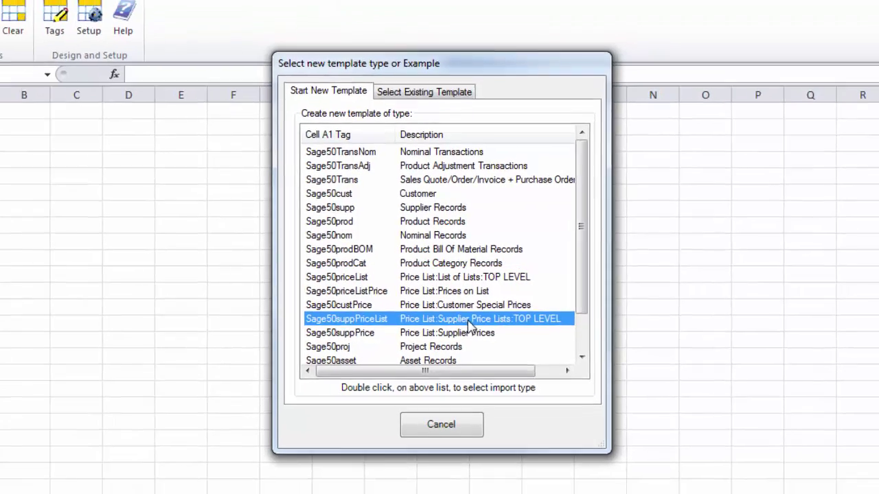
{"action": "double_click", "coordinate": [470, 323]}
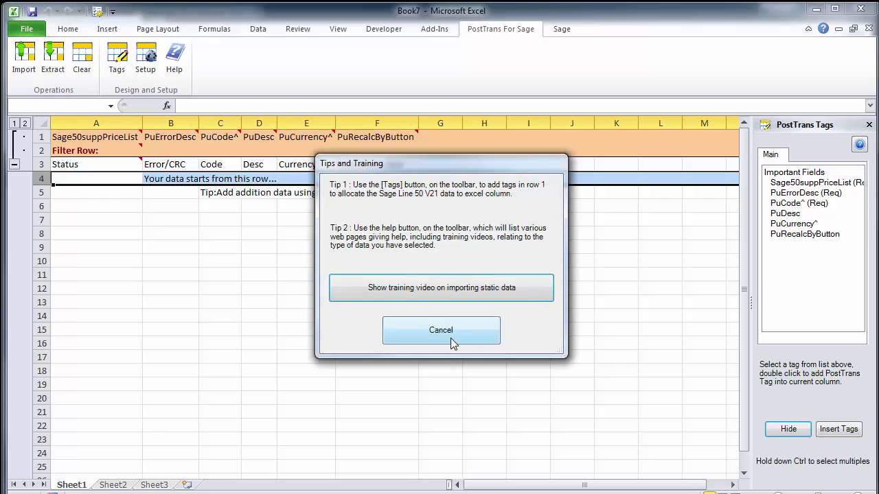
{"action": "left_click", "coordinate": [452, 341]}
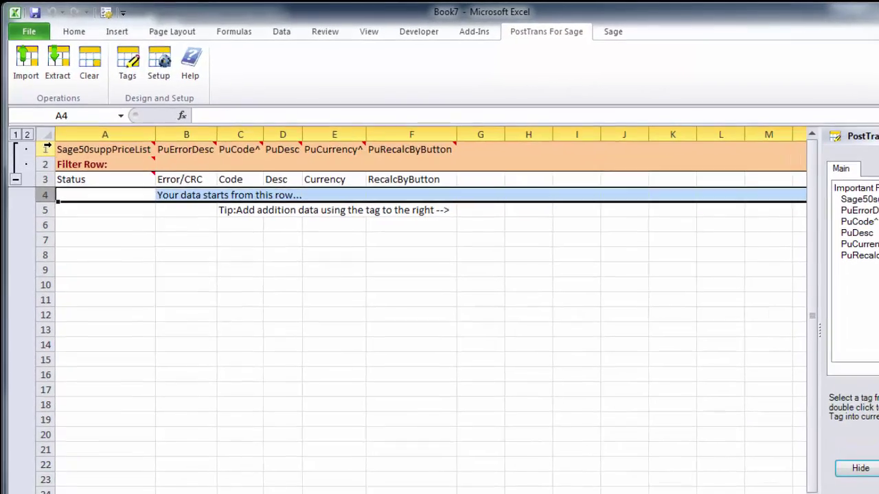
- Examine the template's Sage50suppPriceList tag in A1 and its error, code, description, currency and recalculation columns
{"action": "left_click", "coordinate": [73, 137]}
{"action": "mouse_move", "coordinate": [82, 149]}
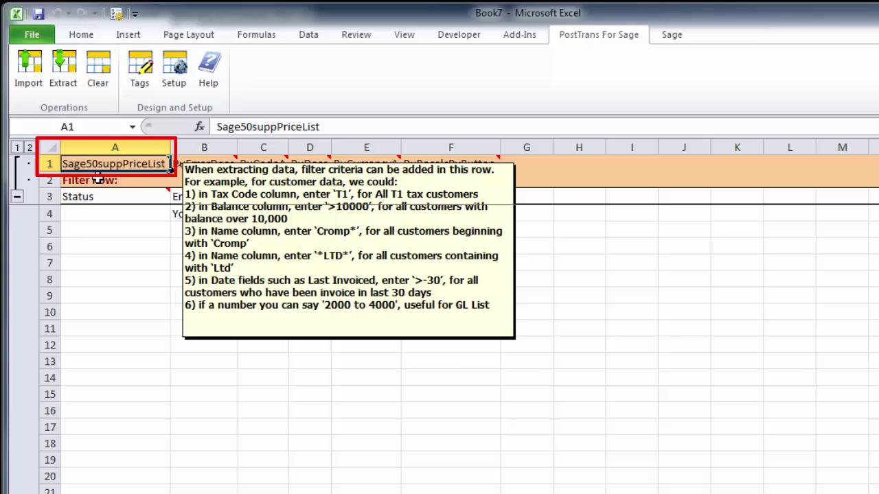
{"action": "left_click_drag", "start_coordinate": [323, 126], "coordinate": [215, 126]}
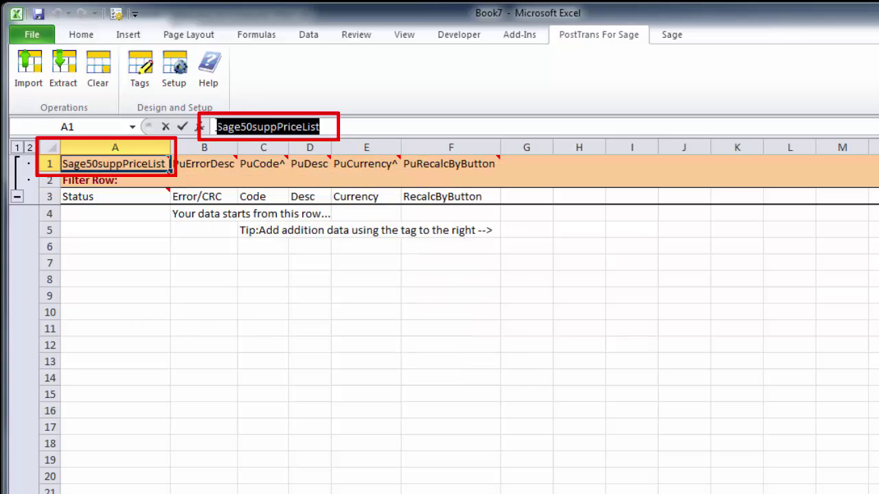
{"action": "left_click", "coordinate": [213, 167]}
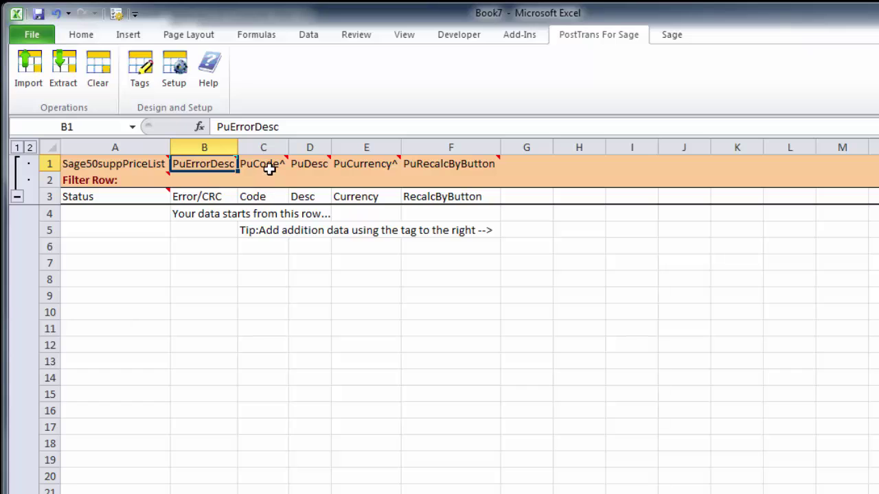
{"action": "left_click_drag", "start_coordinate": [268, 214], "coordinate": [262, 260]}
{"action": "left_click_drag", "start_coordinate": [320, 213], "coordinate": [333, 262]}
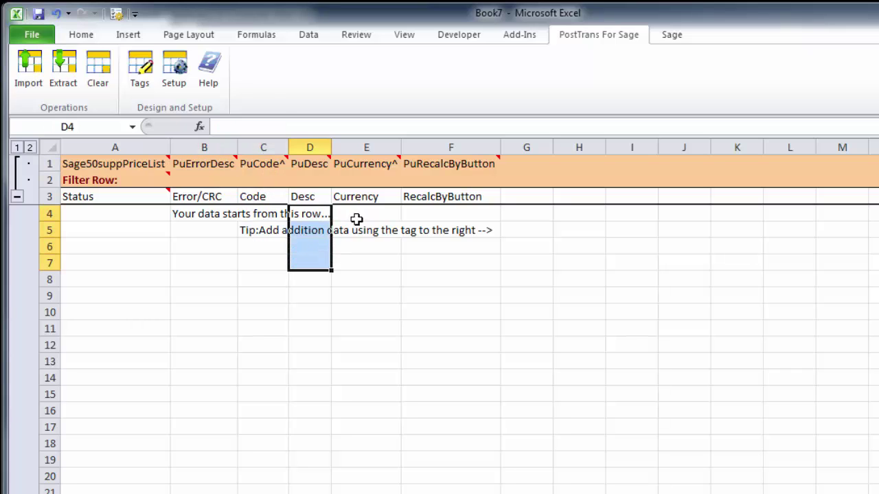
{"action": "left_click_drag", "start_coordinate": [355, 220], "coordinate": [363, 256]}
{"action": "left_click_drag", "start_coordinate": [417, 216], "coordinate": [415, 233]}
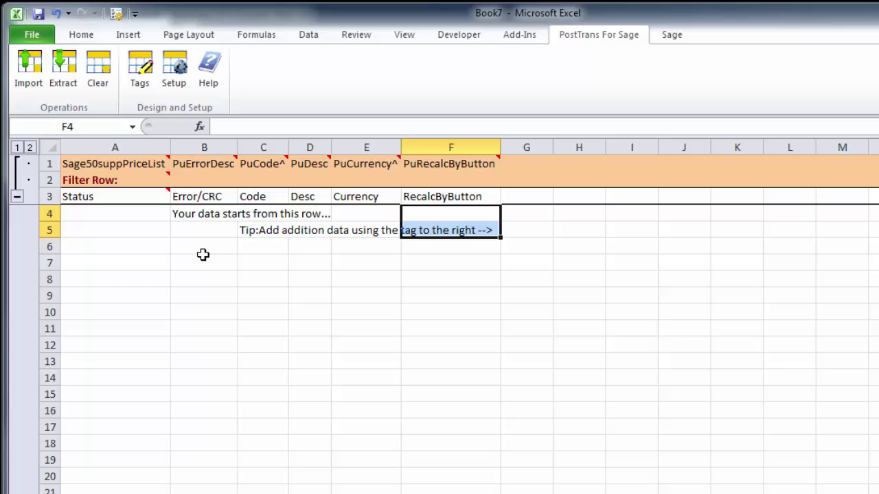
- Extract the existing supplier price lists from Sage into the sheet and review the supplier codes
{"action": "left_click", "coordinate": [60, 82]}
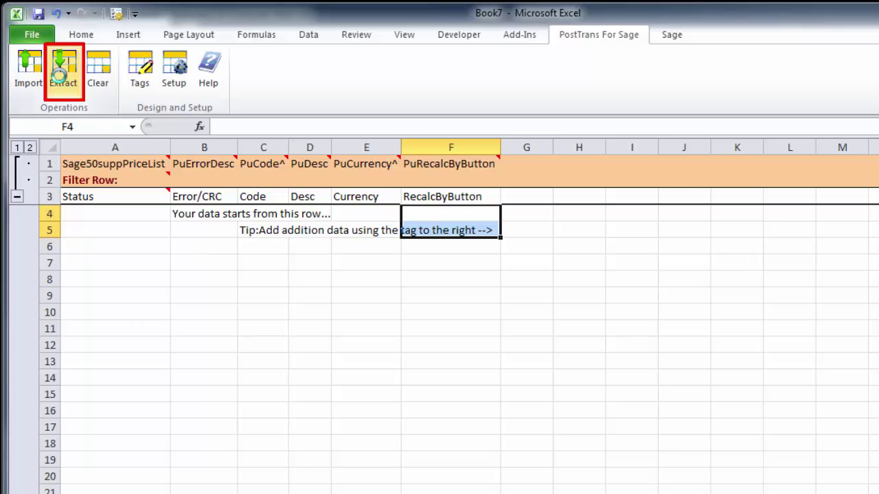
{"action": "left_click", "coordinate": [554, 306]}
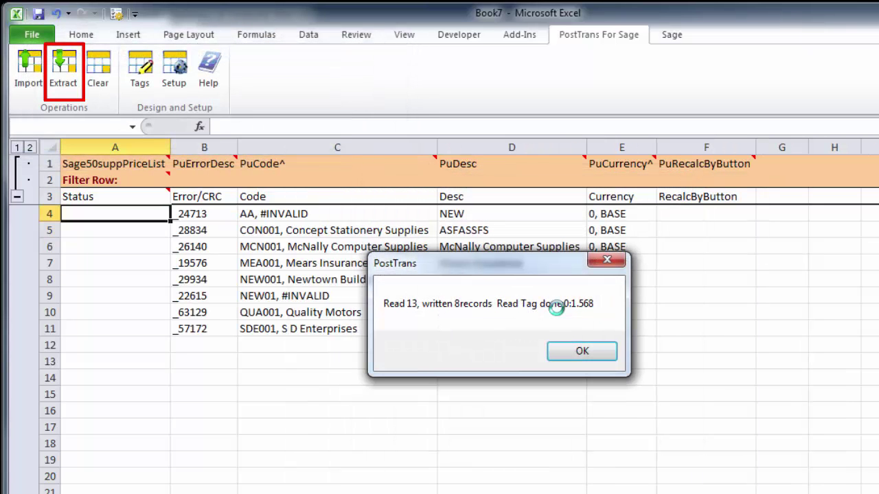
{"action": "left_click", "coordinate": [581, 353]}
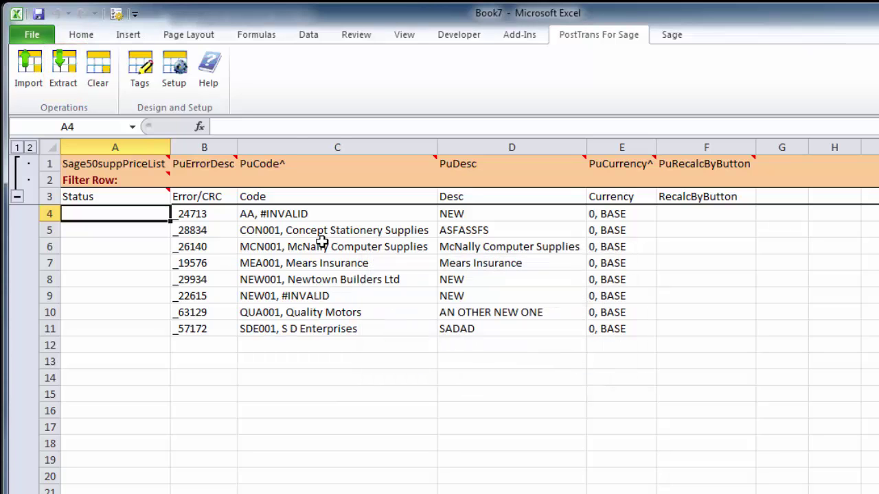
{"action": "left_click_drag", "start_coordinate": [320, 237], "coordinate": [337, 330]}
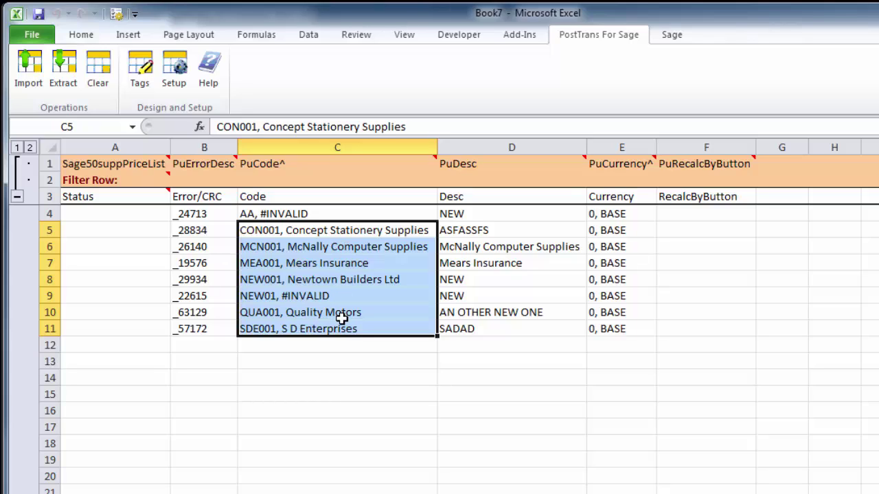
- Look up supplier WAL001, Wallace Office Equipment, as the code for a new price list in cell C12
{"action": "left_click", "coordinate": [328, 345]}
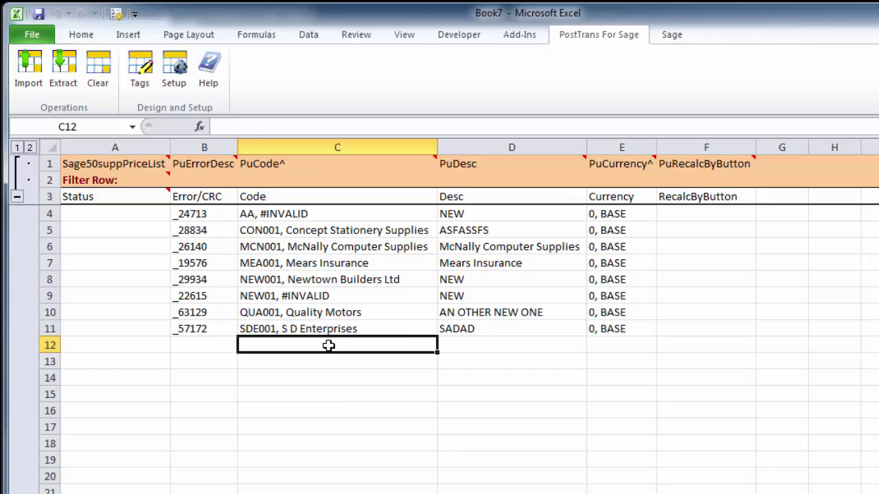
{"action": "double_click", "coordinate": [329, 346]}
{"action": "key", "text": "Tab"}
{"action": "key", "text": "Down"}
{"action": "key", "text": "Down"}
{"action": "key", "text": "Down"}
{"action": "key", "text": "Down"}
{"action": "key", "text": "Down"}
{"action": "key", "text": "Down"}
{"action": "key", "text": "Down"}
{"action": "key", "text": "Down"}
{"action": "key", "text": "Down"}
{"action": "key", "text": "Down"}
{"action": "key", "text": "Down"}
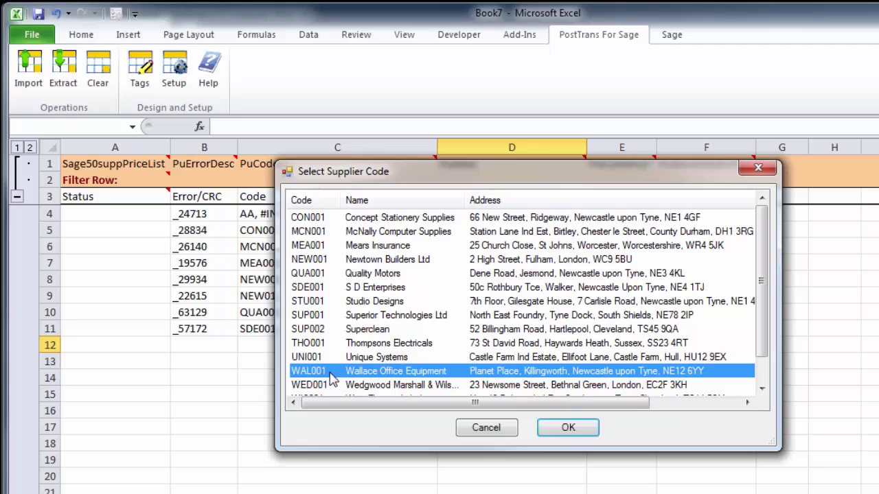
{"action": "double_click", "coordinate": [356, 373]}
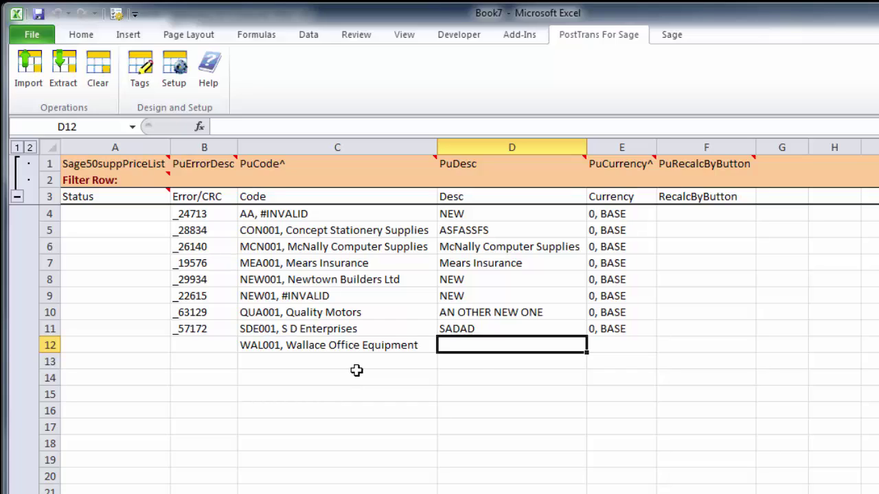
- Enter the description Wall Prices for the WAL001 price list in row 12 and import the sheet into Sage
{"action": "type", "text": "Wal"}
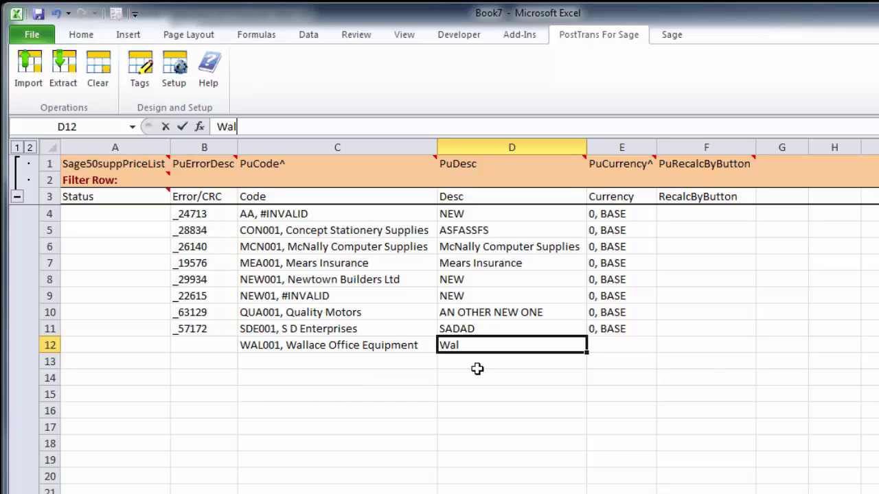
{"action": "type", "text": "l Prices"}
{"action": "key", "text": "Tab"}
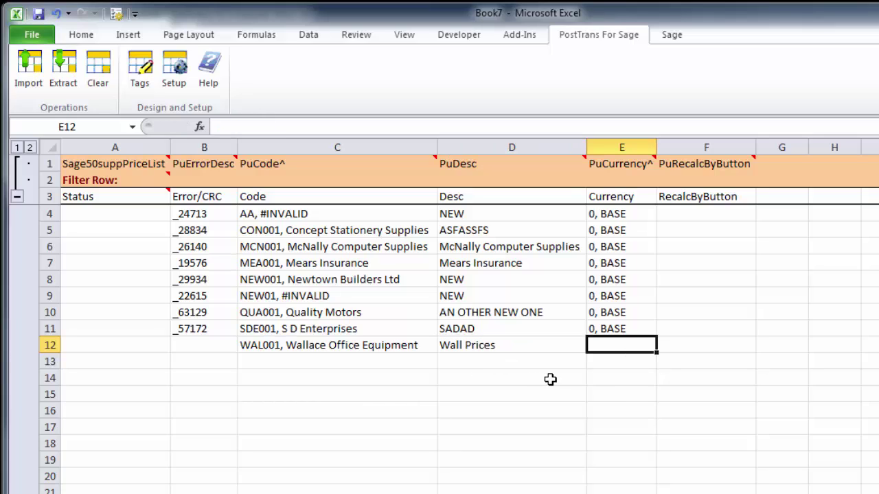
{"action": "left_click", "coordinate": [534, 315]}
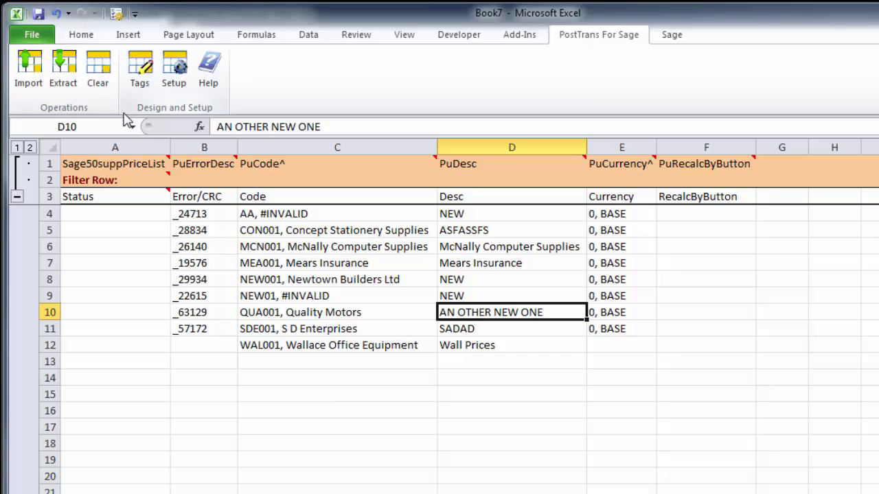
{"action": "left_click", "coordinate": [28, 73]}
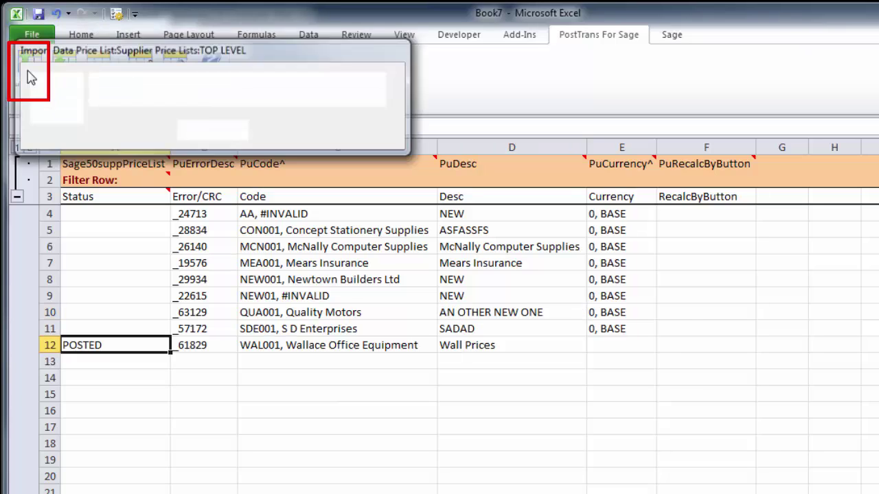
- Close the import result, switch to Sage 50 and check its price lists for the imported WAL001 supplier entry
{"action": "left_click", "coordinate": [608, 357]}
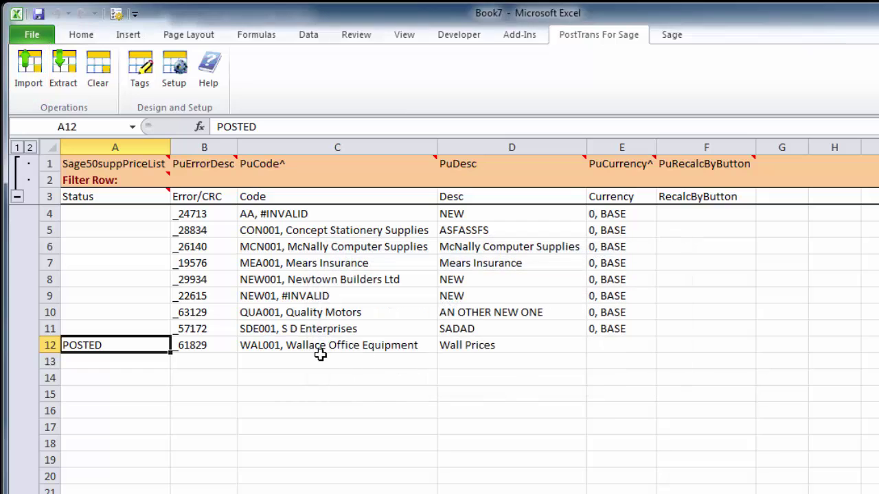
{"action": "left_click", "coordinate": [308, 348]}
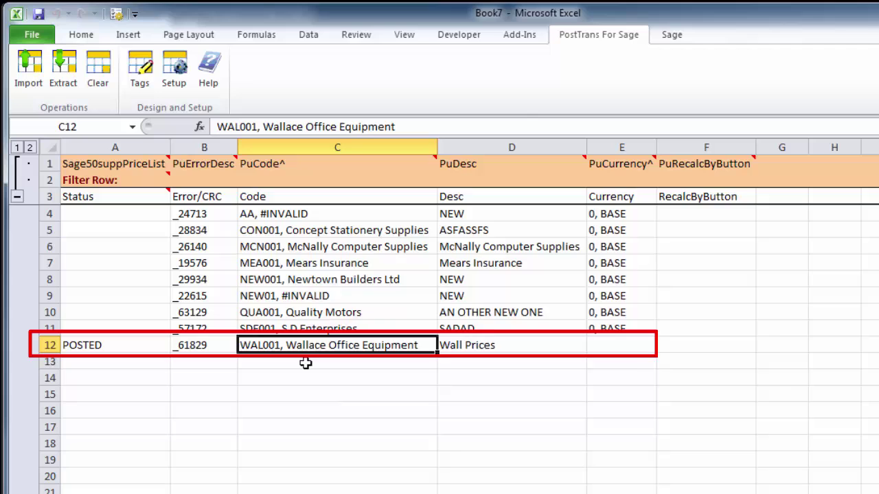
{"action": "key", "text": "alt+Tab"}
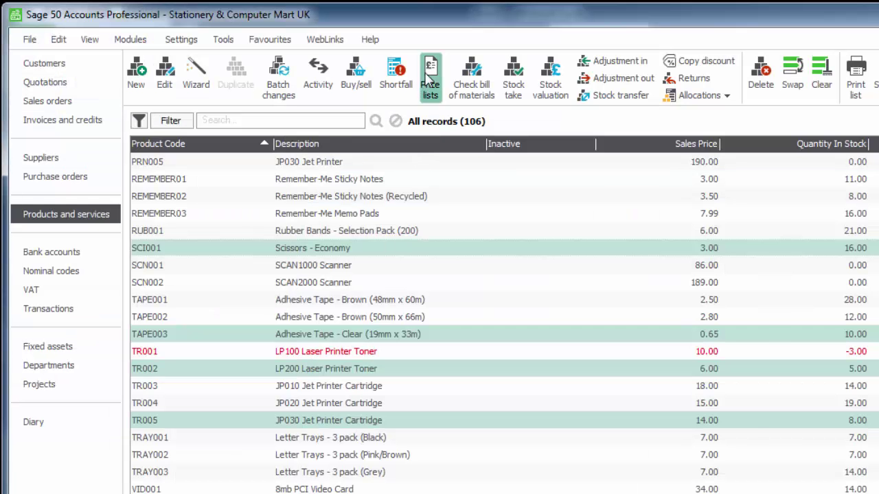
{"action": "left_click", "coordinate": [430, 77]}
{"action": "left_click", "coordinate": [371, 397]}
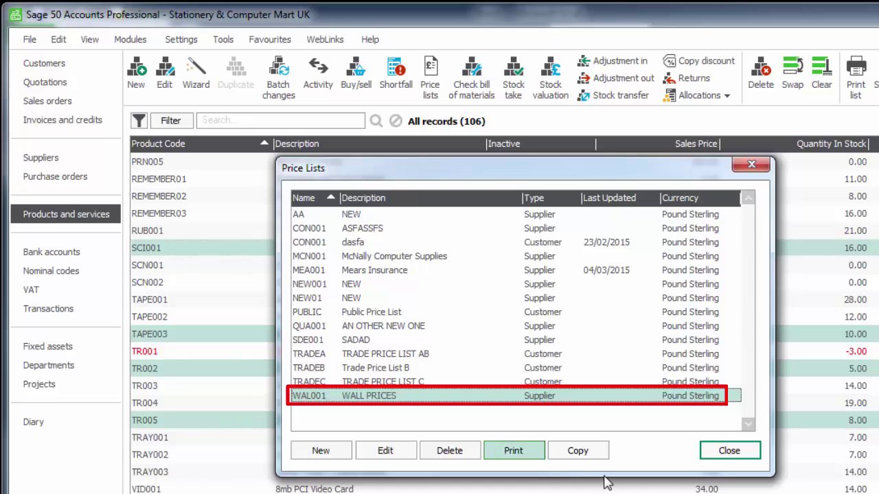
{"action": "left_click", "coordinate": [729, 451]}
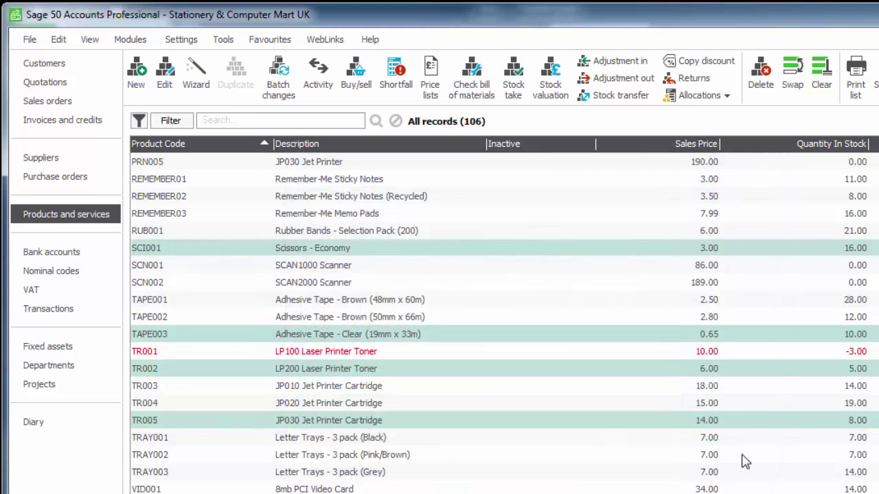
- Switch back to Excel and create a new Sage50suppPrice template for supplier prices on the empty Sheet2
{"action": "key", "text": "alt+Tab"}
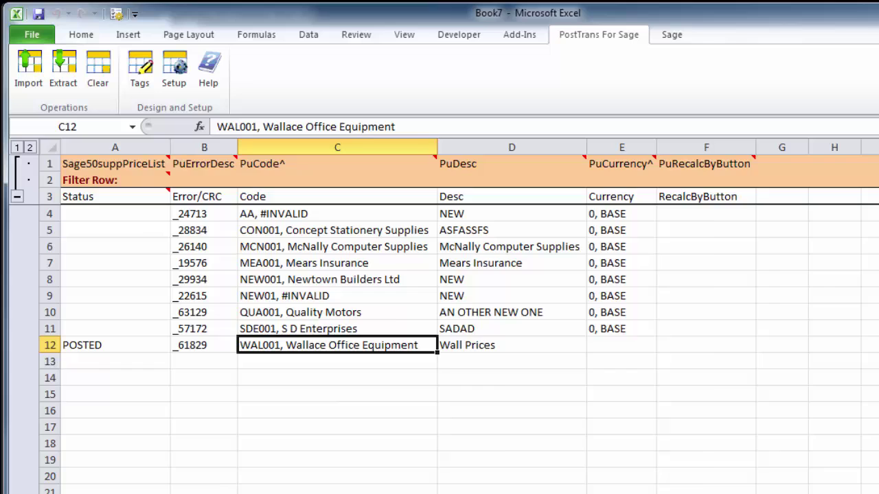
{"action": "key", "text": "ctrl+Page_Down"}
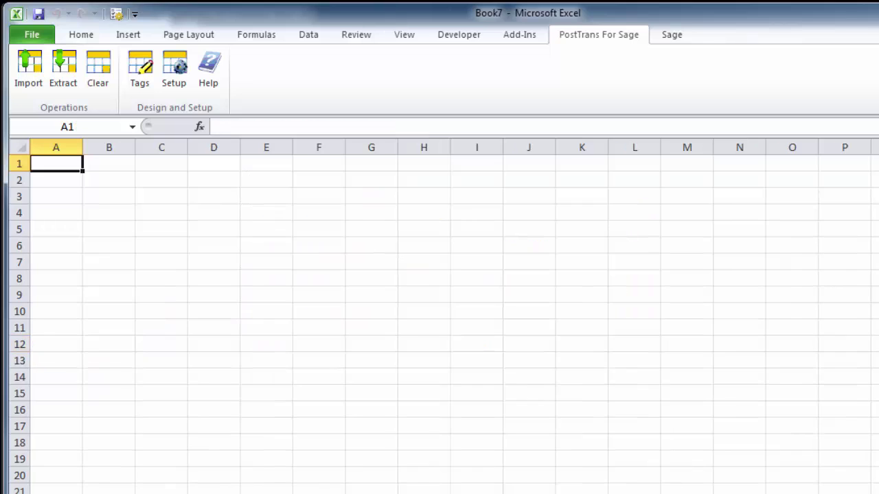
{"action": "left_click", "coordinate": [67, 68]}
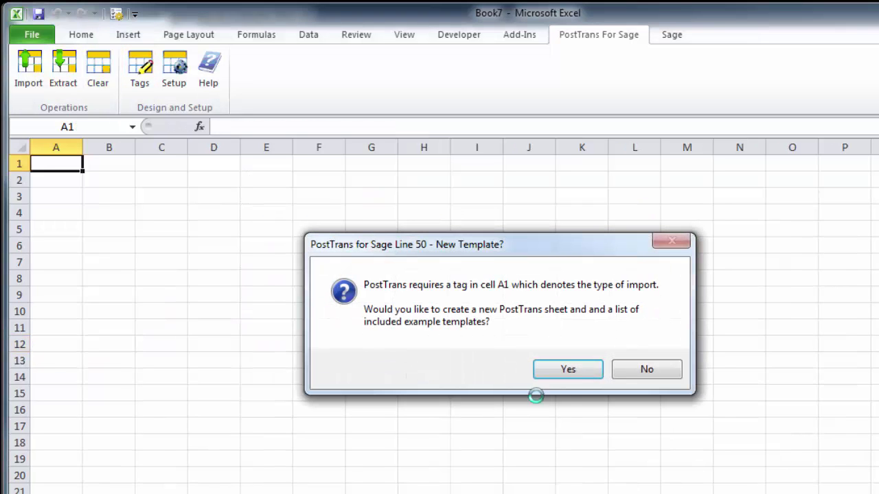
{"action": "left_click", "coordinate": [570, 368]}
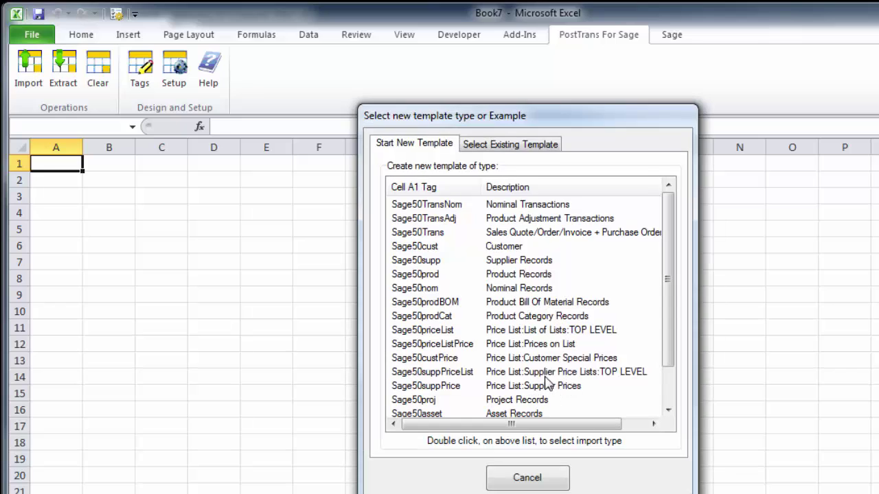
{"action": "left_click", "coordinate": [549, 377]}
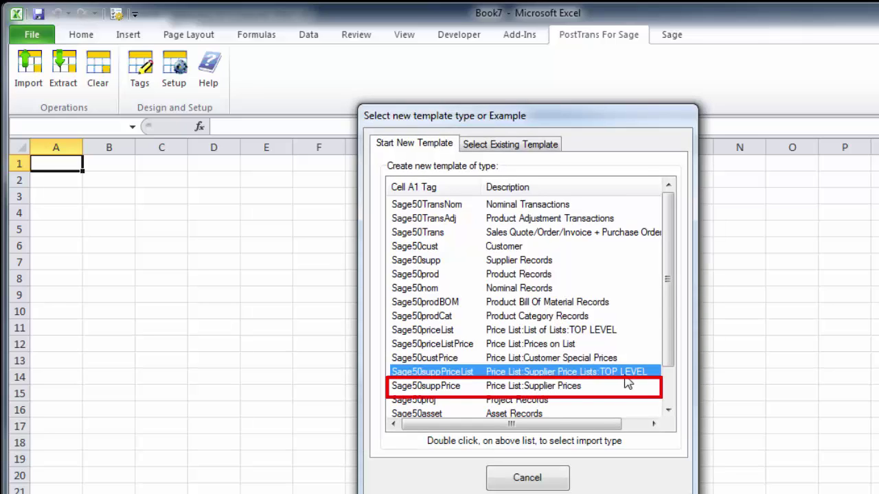
{"action": "left_click", "coordinate": [555, 390]}
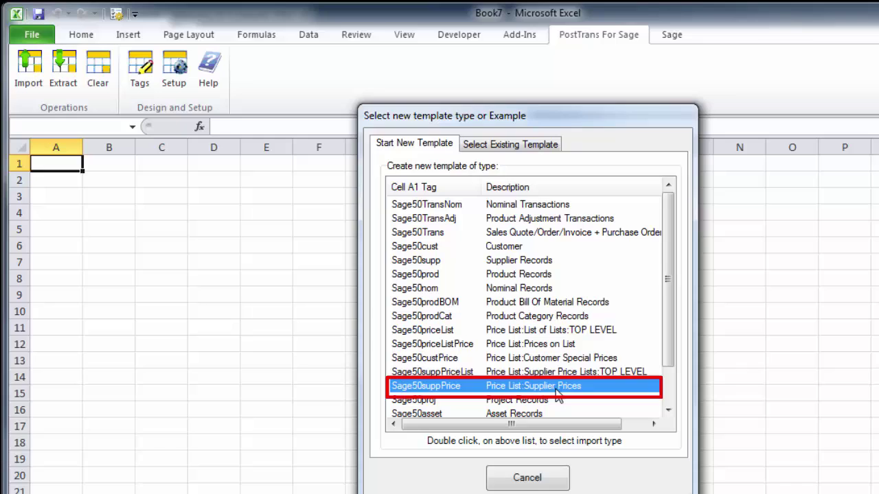
{"action": "double_click", "coordinate": [558, 392]}
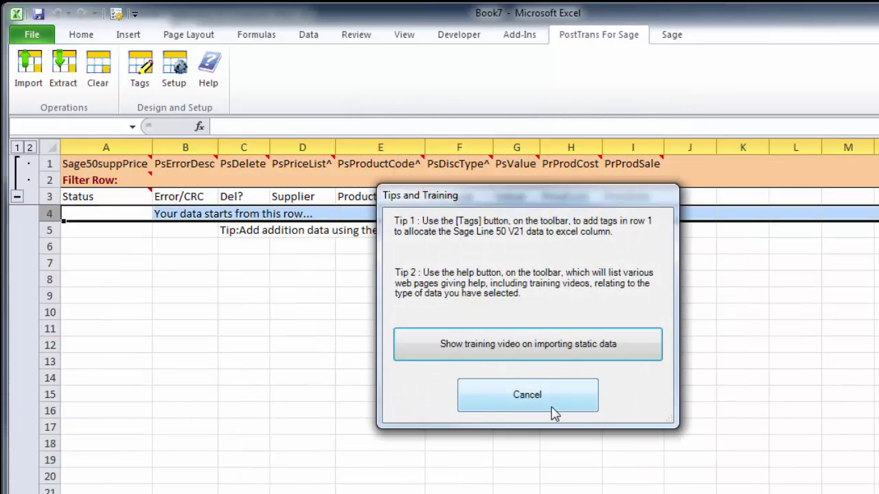
{"action": "left_click", "coordinate": [534, 396]}
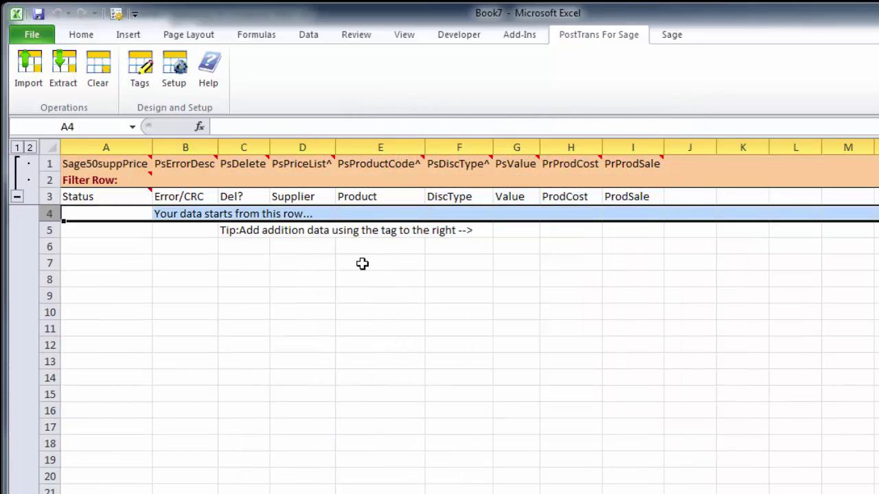
- Examine the template's row 1 tags and the pricing, associated product value and rounding tags available in PostTrans
{"action": "left_click", "coordinate": [130, 165]}
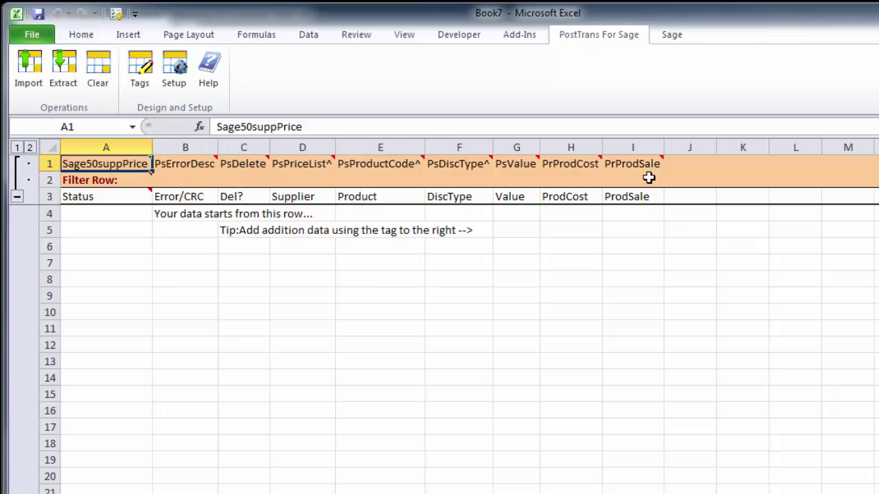
{"action": "left_click_drag", "start_coordinate": [649, 165], "coordinate": [90, 166]}
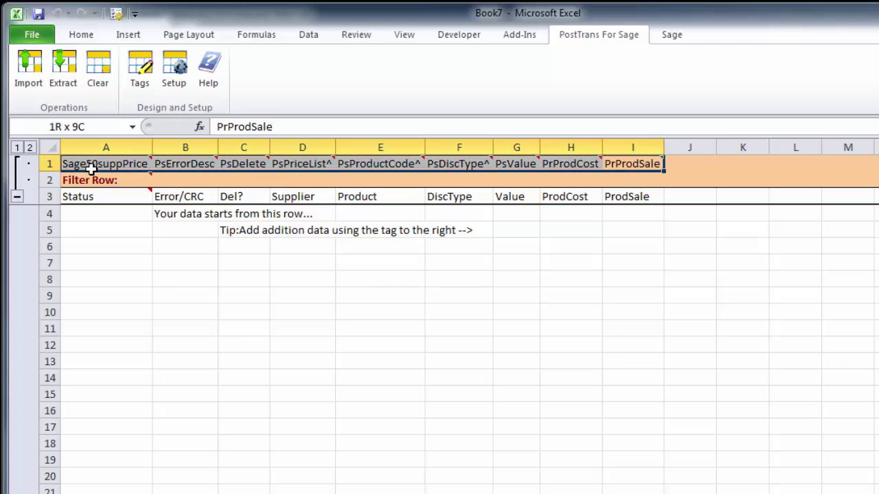
{"action": "left_click", "coordinate": [140, 68]}
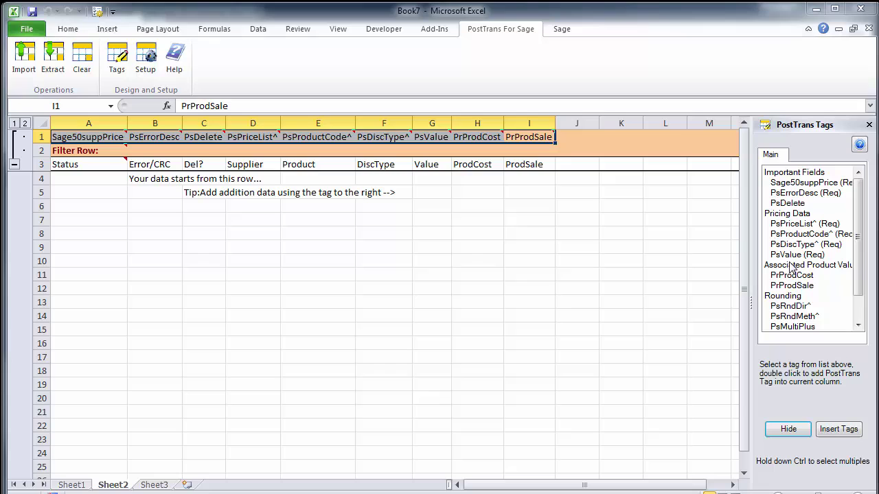
{"action": "scroll", "coordinate": [856, 300], "scroll_direction": "down", "scroll_amount": 1}
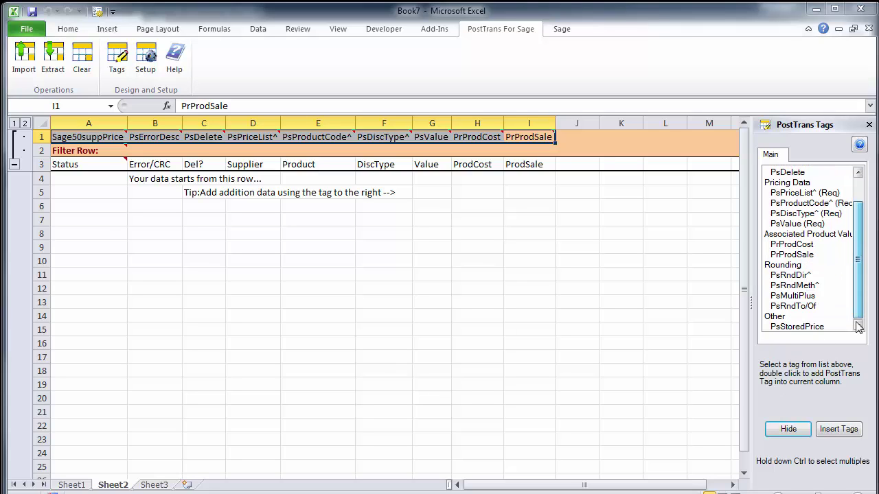
{"action": "left_click", "coordinate": [810, 213]}
{"action": "left_click", "coordinate": [812, 204]}
{"action": "left_click", "coordinate": [807, 224]}
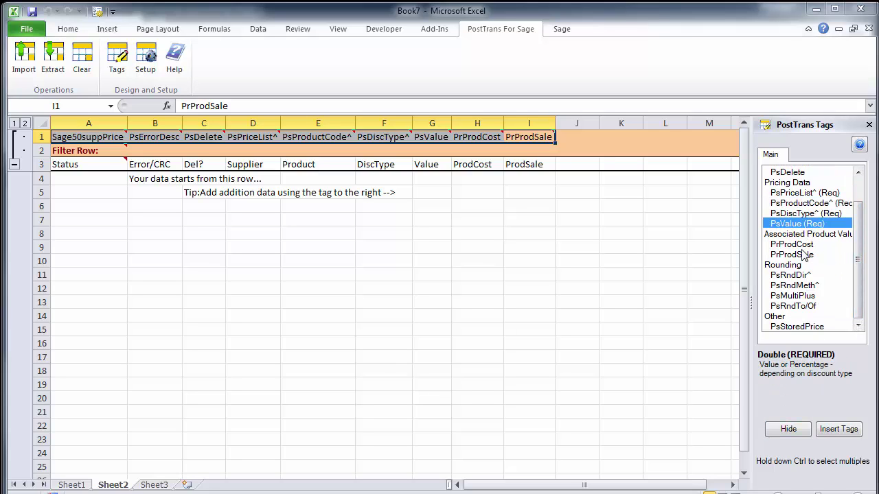
{"action": "left_click", "coordinate": [797, 264]}
{"action": "left_click", "coordinate": [479, 163]}
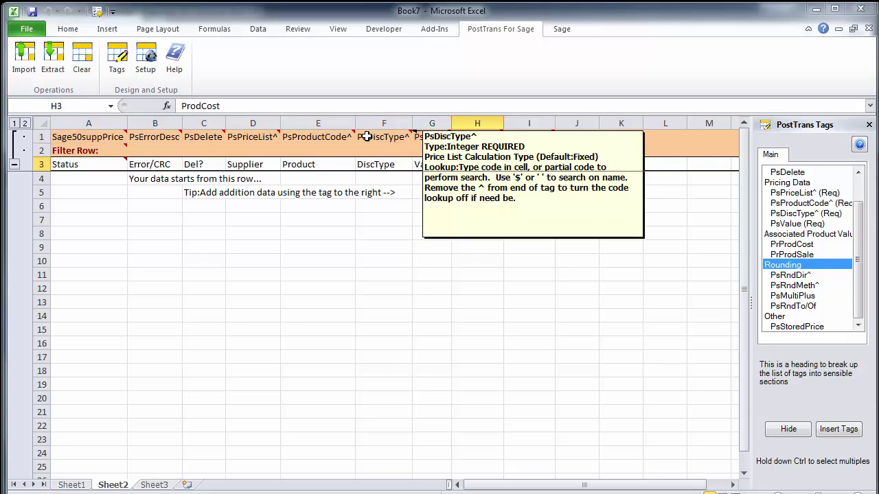
{"action": "left_click", "coordinate": [788, 428]}
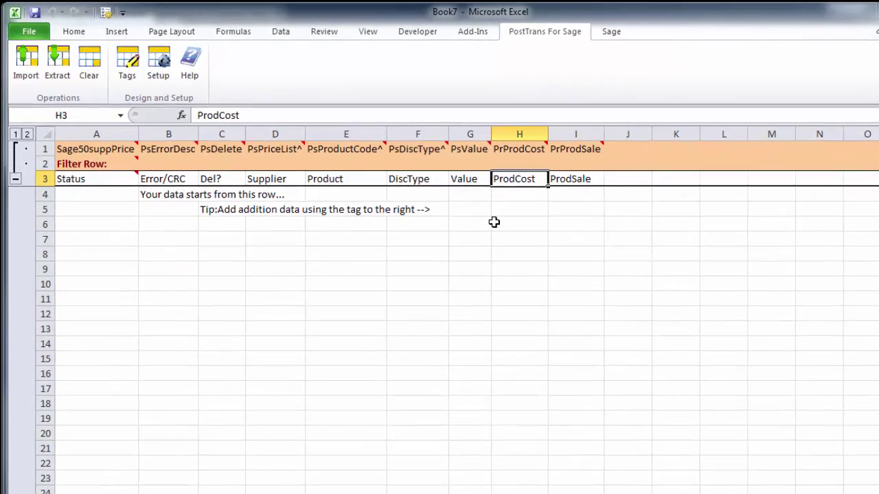
- Extract all supplier prices from Sage into the sheet without a filter, overwriting the existing rows
{"action": "left_click", "coordinate": [474, 196]}
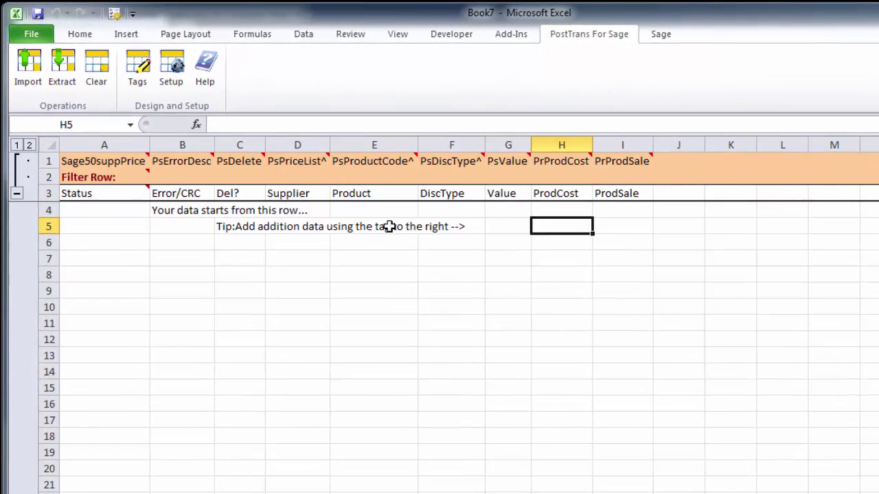
{"action": "left_click", "coordinate": [64, 77]}
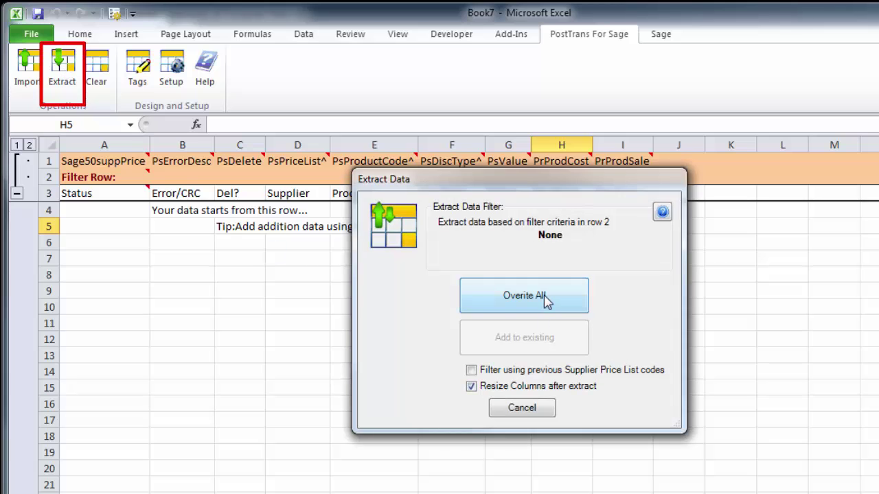
{"action": "left_click", "coordinate": [524, 296]}
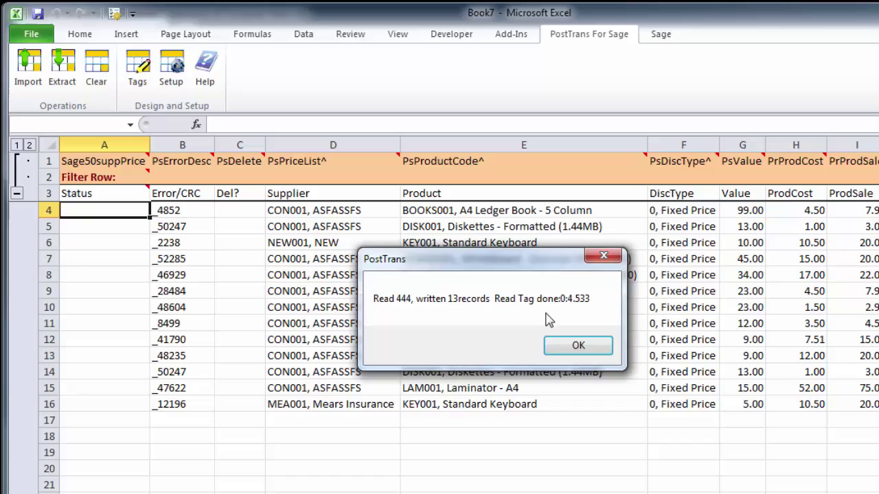
{"action": "left_click", "coordinate": [578, 346]}
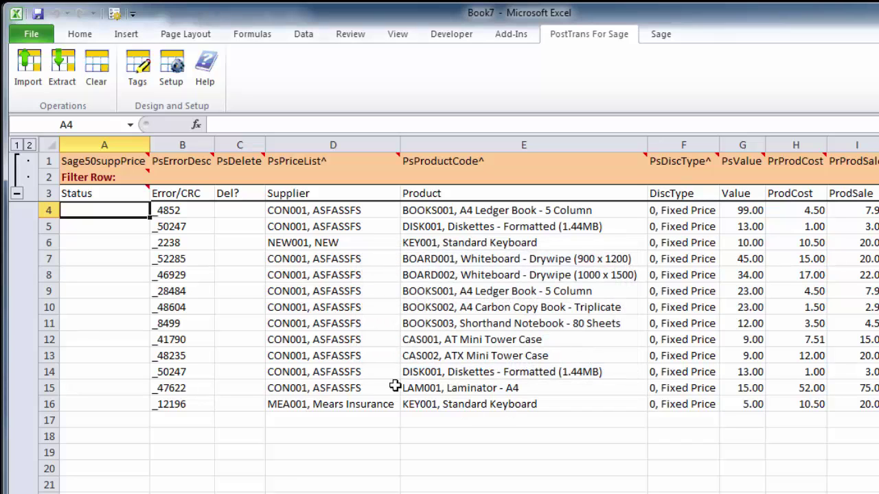
- Review the extracted CON001 rows, comparing products, discount types and price values with the ProdCost and ProdSale columns
{"action": "left_click_drag", "start_coordinate": [297, 259], "coordinate": [323, 388]}
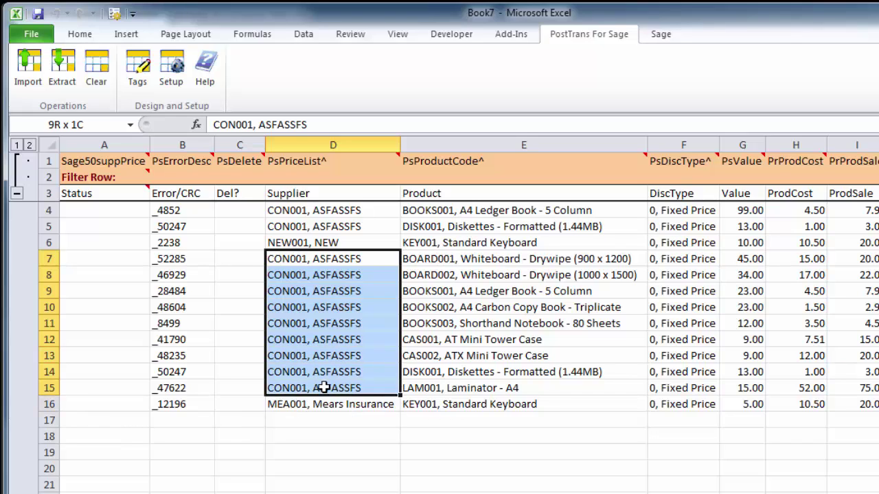
{"action": "left_click", "coordinate": [429, 262]}
{"action": "left_click", "coordinate": [670, 259]}
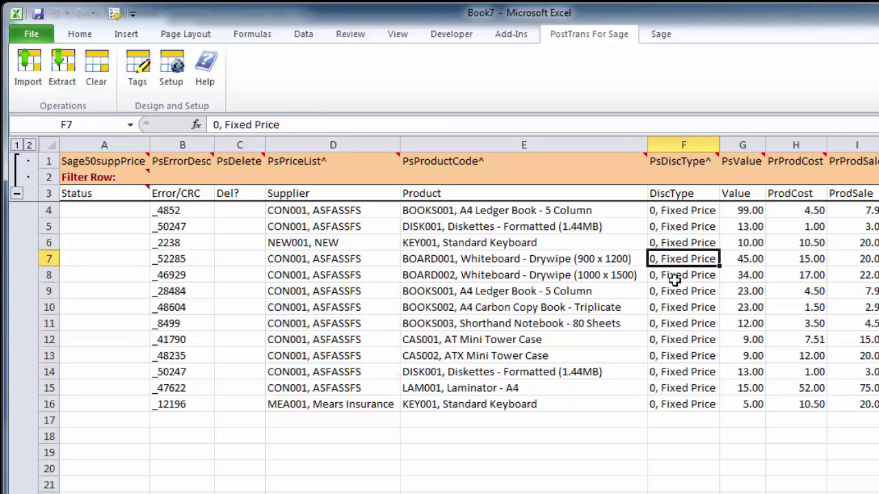
{"action": "left_click", "coordinate": [738, 260]}
{"action": "left_click", "coordinate": [739, 275]}
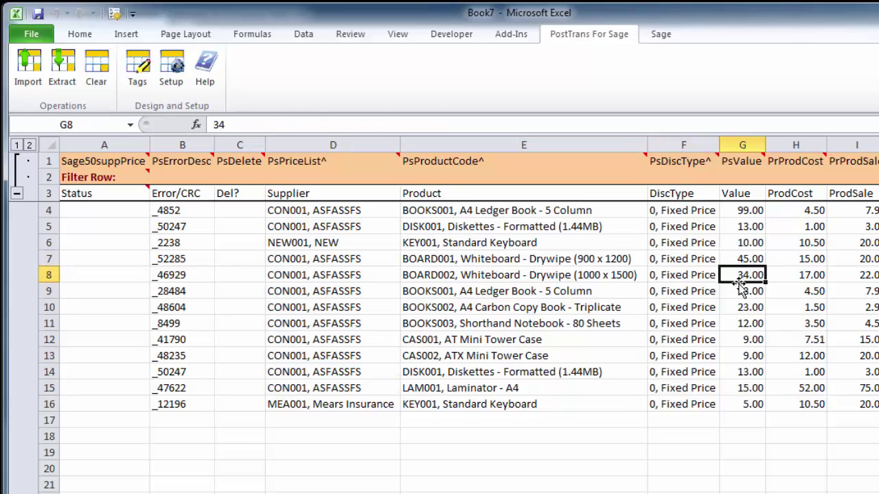
{"action": "left_click", "coordinate": [740, 291]}
{"action": "left_click", "coordinate": [740, 306]}
{"action": "left_click", "coordinate": [739, 324]}
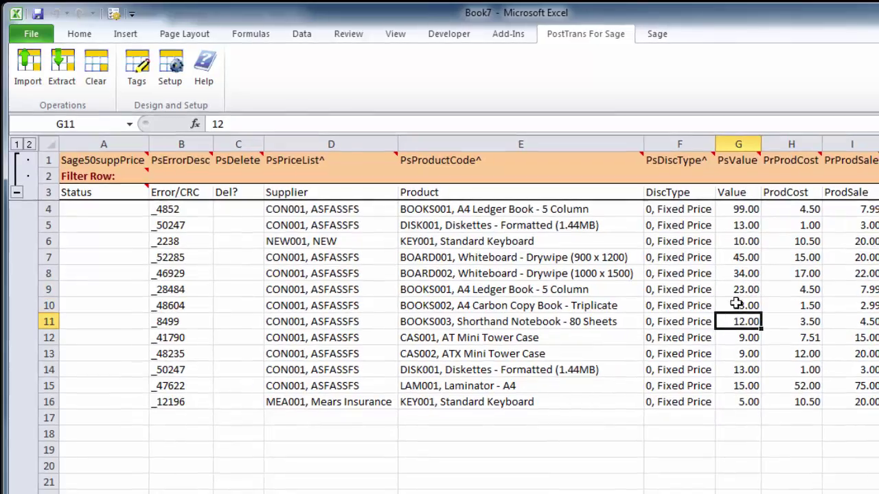
{"action": "left_click_drag", "start_coordinate": [781, 142], "coordinate": [832, 140]}
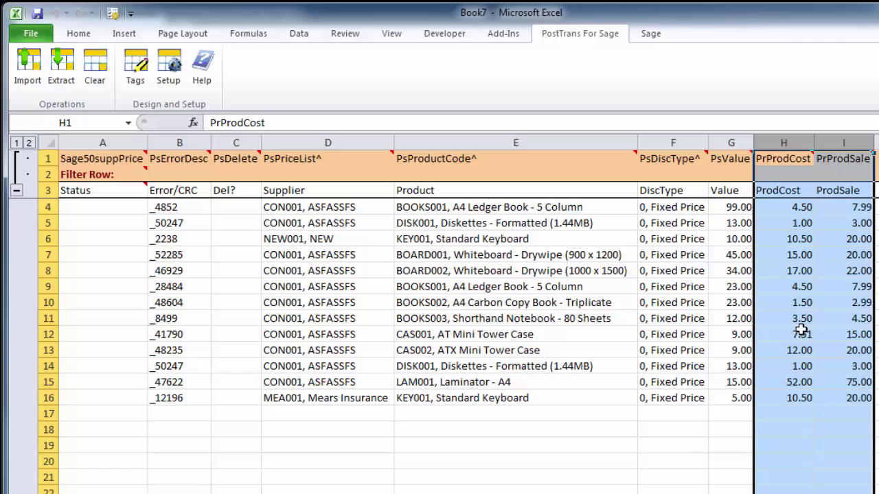
{"action": "left_click", "coordinate": [738, 304]}
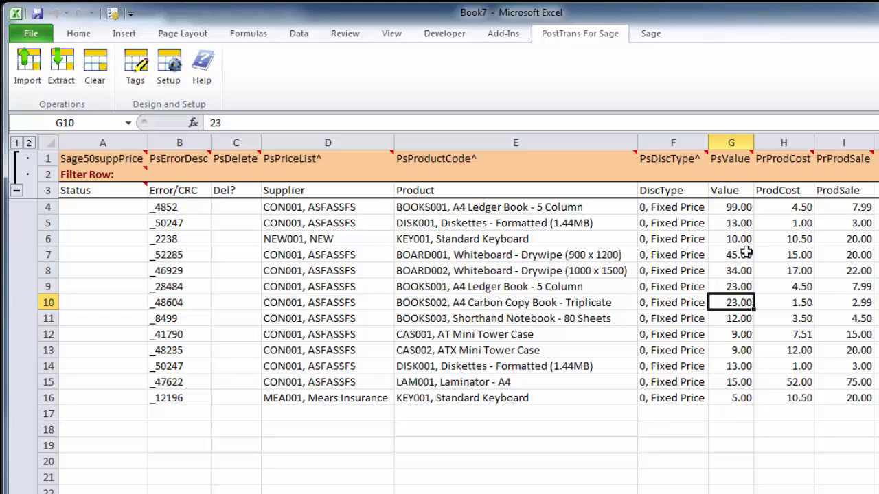
{"action": "left_click", "coordinate": [735, 318]}
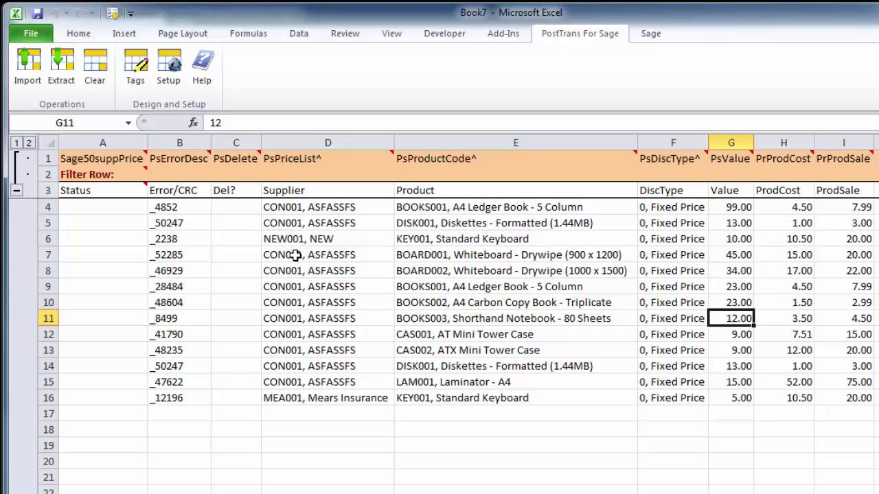
- Start a new price row in row 17 with supplier price list WAL001 and product BOARD001, Whiteboard - Drywipe (900 x 1200)
{"action": "left_click", "coordinate": [296, 411]}
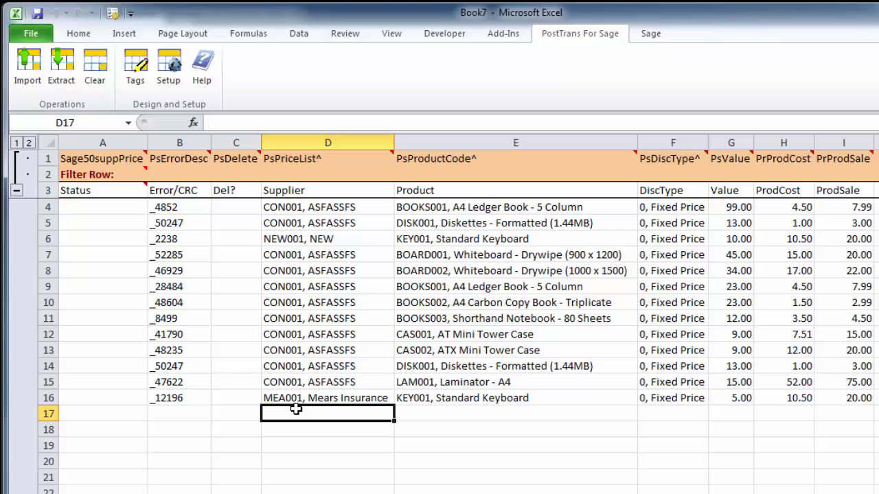
{"action": "type", "text": "wa"}
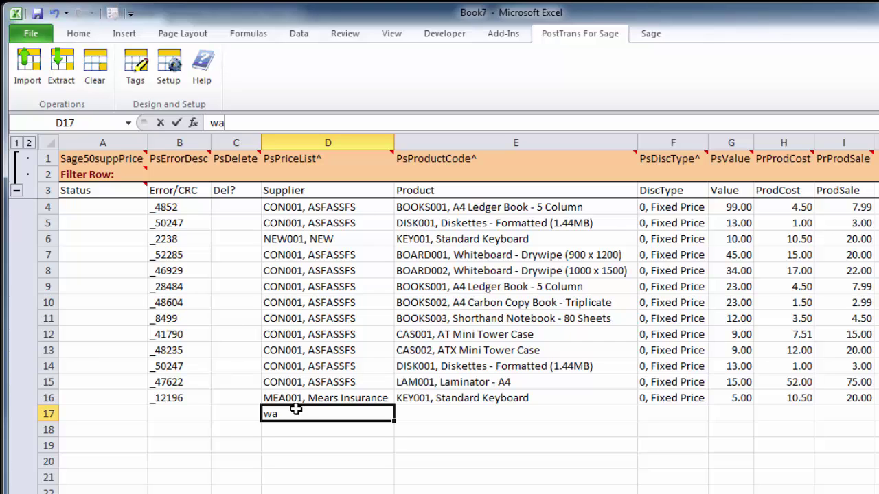
{"action": "type", "text": "l"}
{"action": "key", "text": "Tab"}
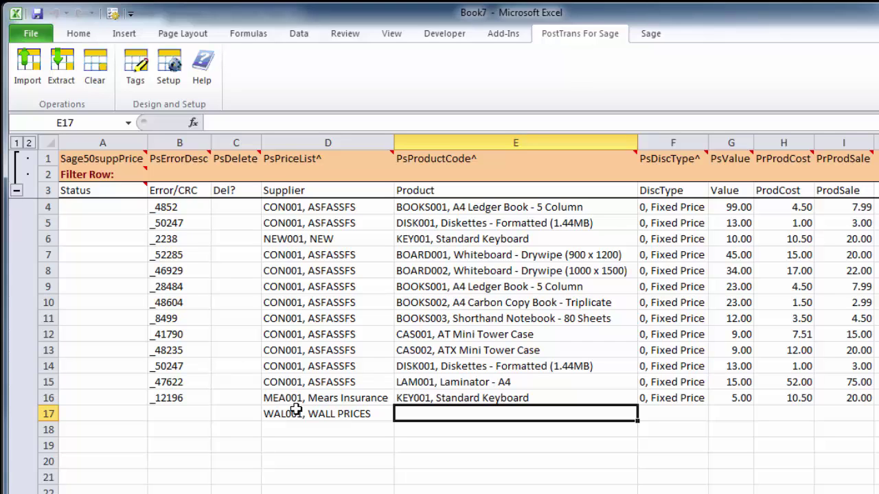
{"action": "type", "text": "bo"}
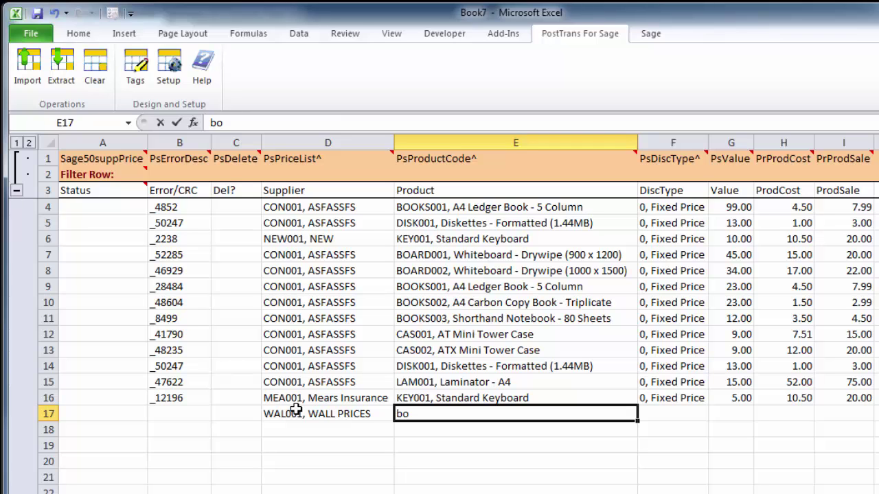
{"action": "key", "text": "Return"}
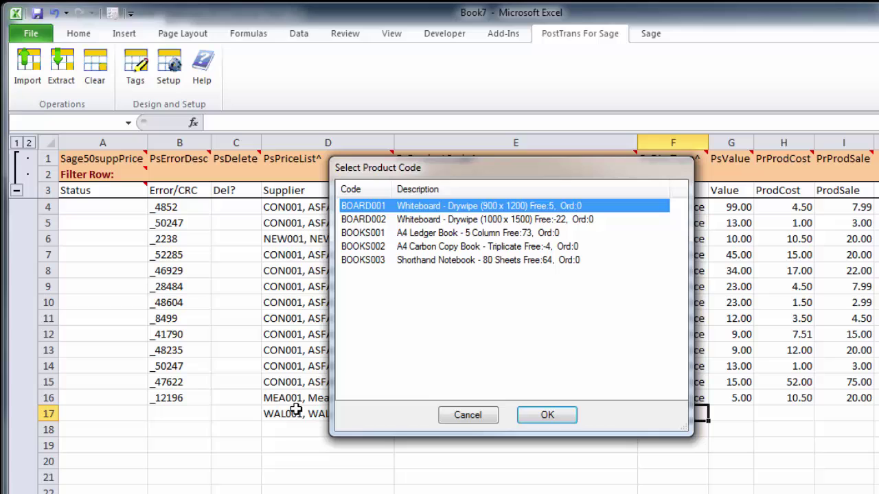
{"action": "key", "text": "Return"}
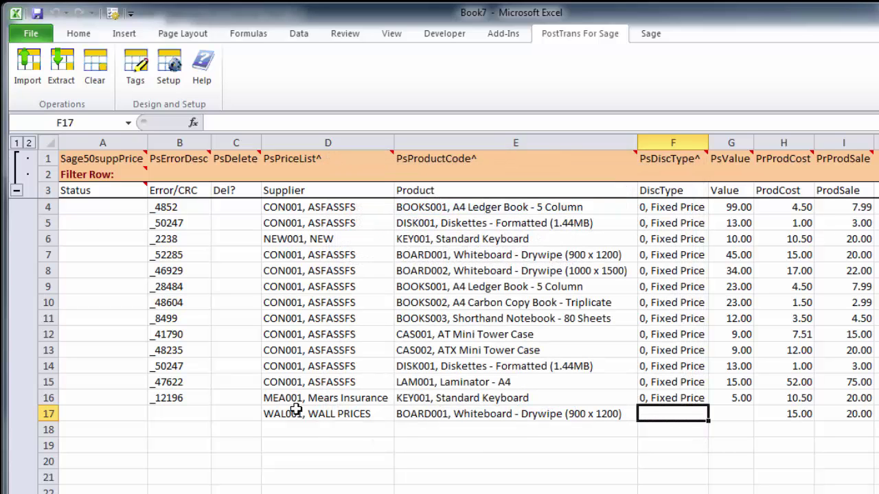
- Give the WAL001 BOARD001 row discount type 0, Fixed Price, and a value of 6
{"action": "type", "text": "0"}
{"action": "key", "text": "Tab"}
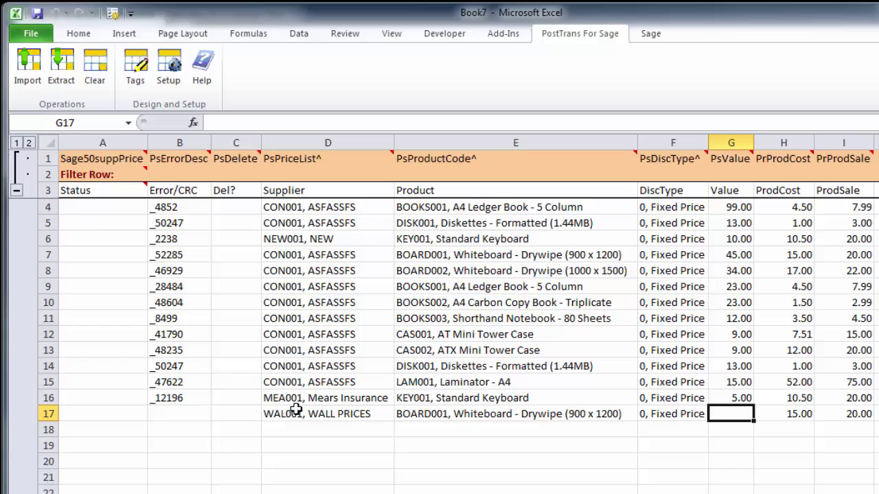
{"action": "type", "text": "6"}
{"action": "key", "text": "Tab"}
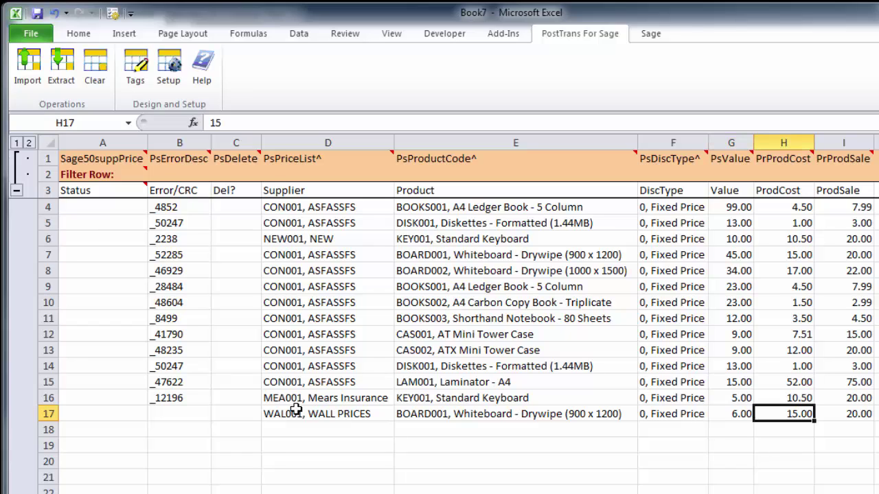
{"action": "key", "text": "Return"}
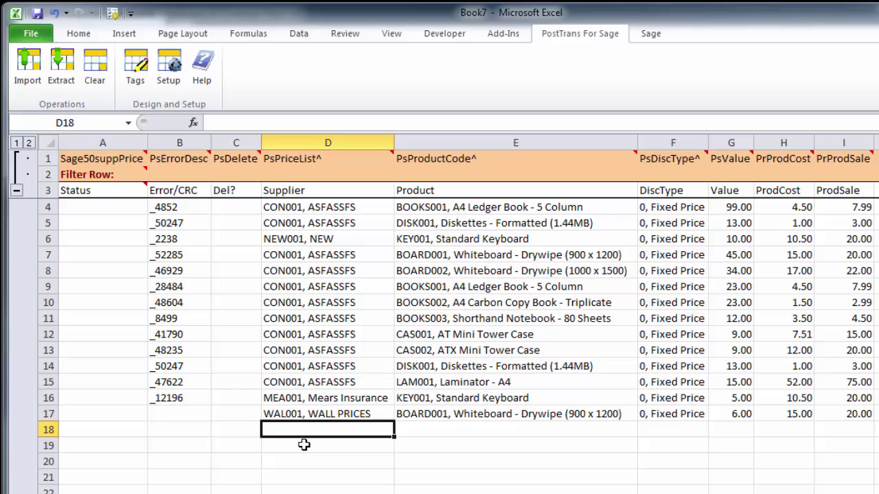
- Copy the CON001 supplier, product, discount type and value cells D8:G15 into the empty rows starting at D18
{"action": "left_click_drag", "start_coordinate": [294, 271], "coordinate": [726, 375]}
{"action": "key", "text": "ctrl+c"}
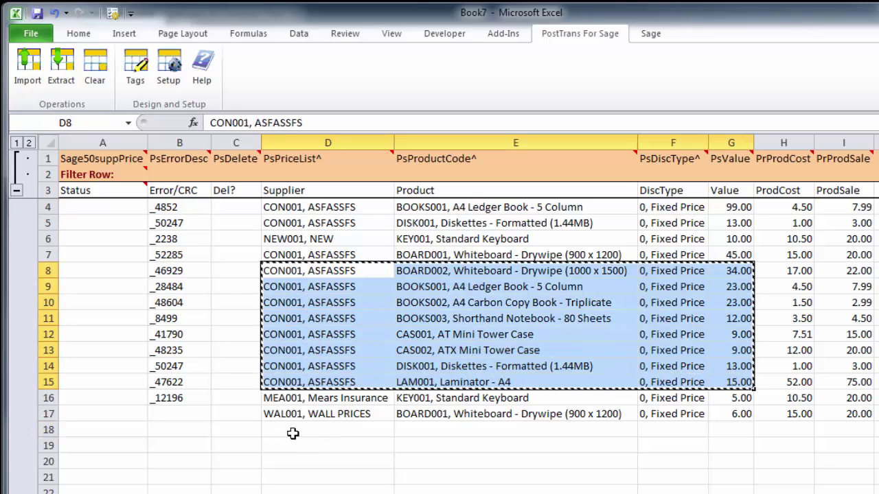
{"action": "left_click", "coordinate": [296, 430]}
{"action": "key", "text": "ctrl+v"}
{"action": "key", "text": "Down"}
- Change the supplier in D18 to WAL001, WALL PRICES using the supplier price list lookup
{"action": "left_click", "coordinate": [349, 415]}
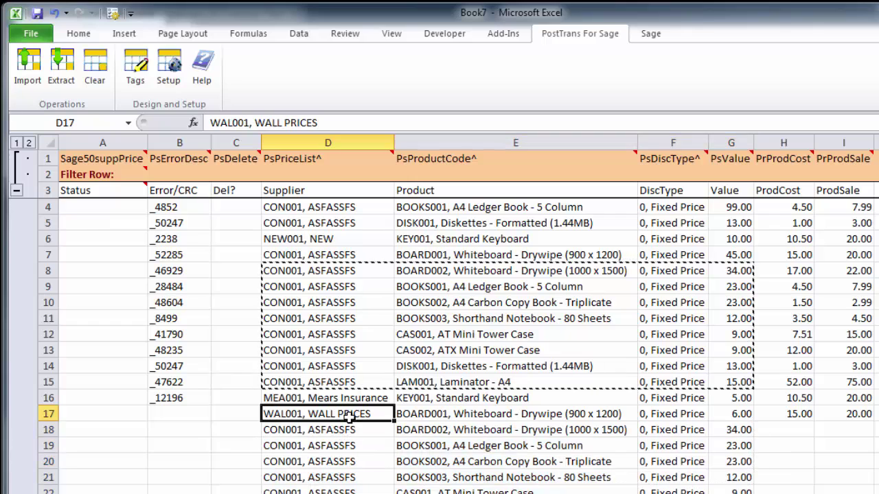
{"action": "left_click", "coordinate": [341, 430]}
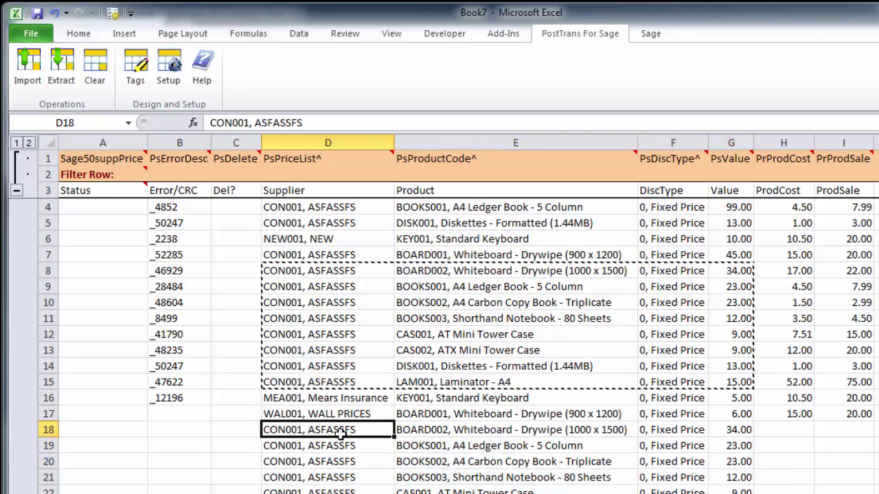
{"action": "double_click", "coordinate": [341, 430]}
{"action": "key", "text": "Down"}
{"action": "key", "text": "Down"}
{"action": "key", "text": "Down"}
{"action": "key", "text": "Down"}
{"action": "key", "text": "Down"}
{"action": "key", "text": "Down"}
{"action": "key", "text": "Down"}
{"action": "key", "text": "Down"}
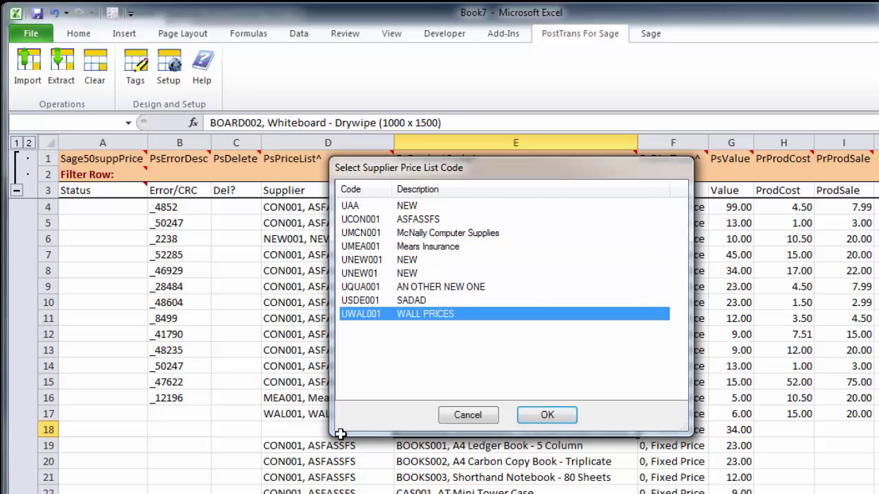
{"action": "key", "text": "Return"}
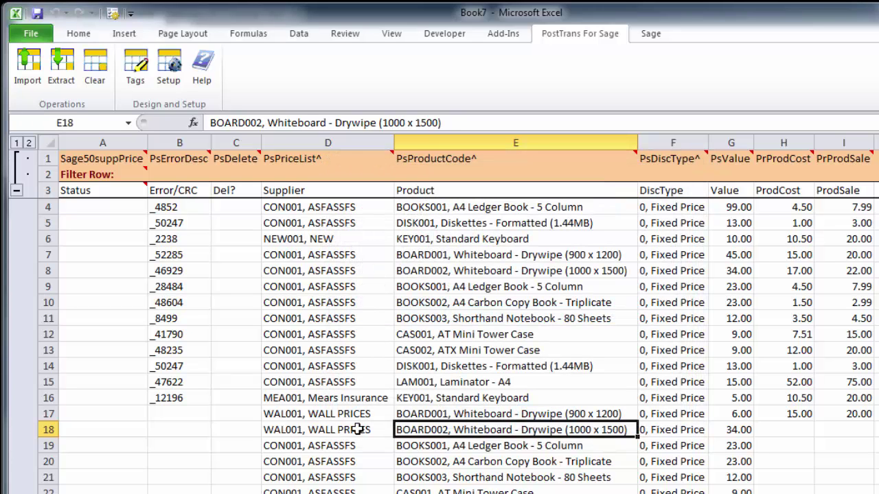
- Fill the WAL001, WALL PRICES supplier from D18 down through the remaining copied rows
{"action": "left_click", "coordinate": [359, 429]}
{"action": "left_click_drag", "start_coordinate": [394, 438], "coordinate": [388, 489]}
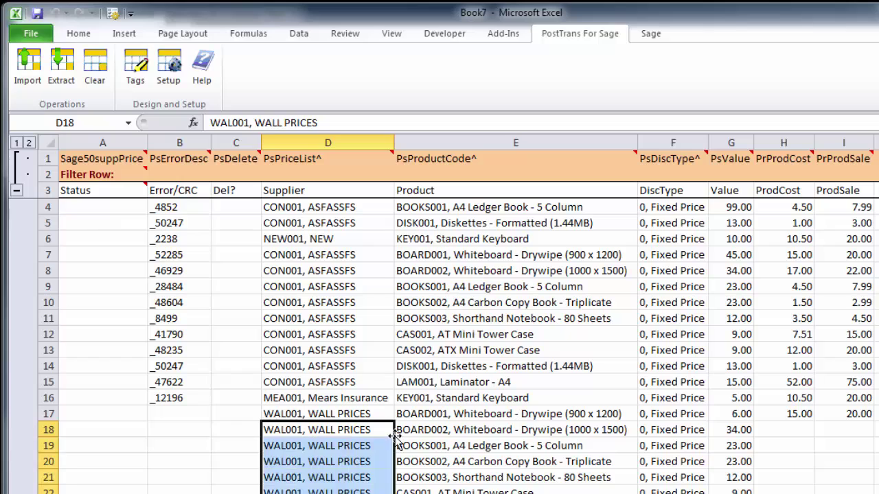
{"action": "left_click", "coordinate": [387, 489]}
- Set the value of the WAL001 row for BOOKS001, A4 Ledger Book, to 24
{"action": "left_click", "coordinate": [736, 434]}
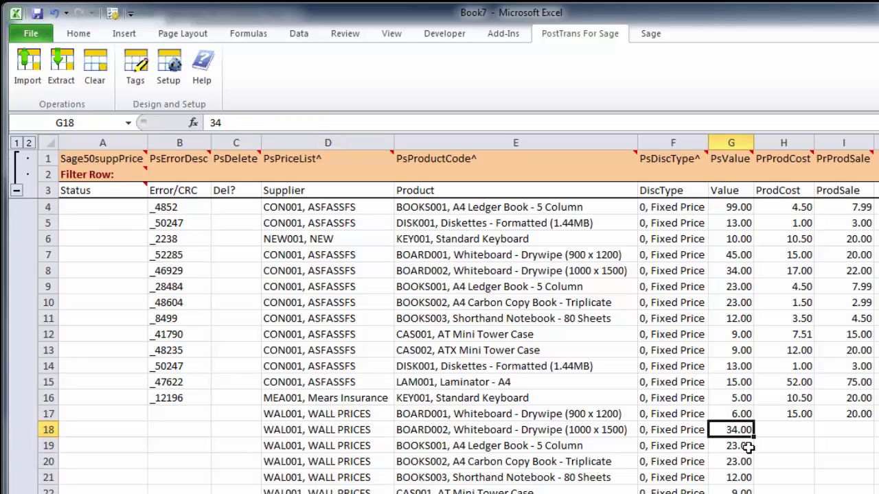
{"action": "left_click_drag", "start_coordinate": [747, 447], "coordinate": [724, 489]}
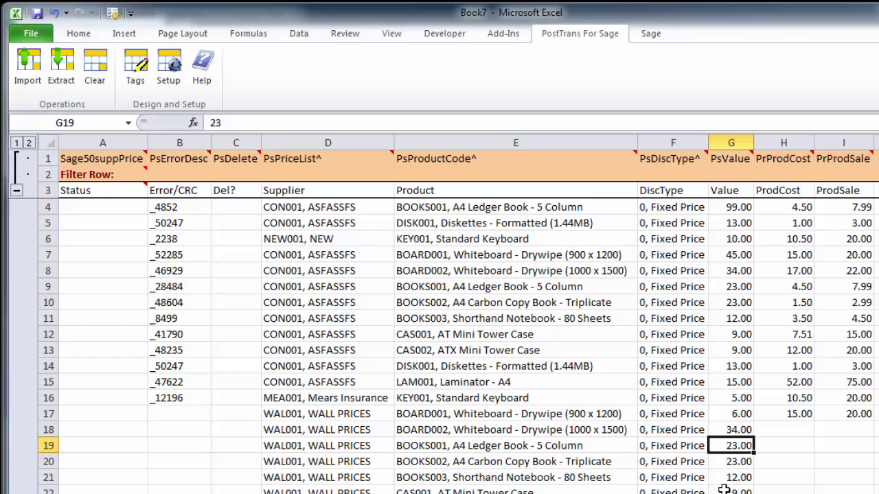
{"action": "key", "text": "shift+Up"}
{"action": "type", "text": "24"}
{"action": "key", "text": "Return"}
{"action": "key", "text": "Return"}
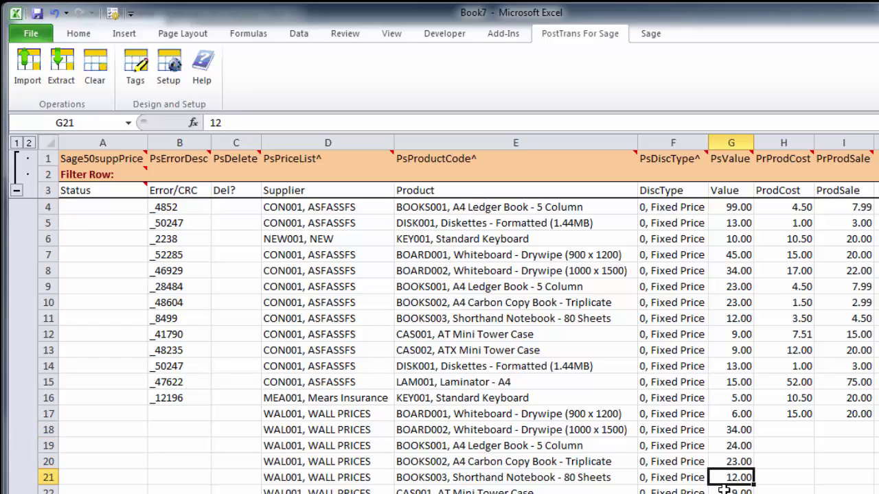
- Set the WAL001 values to 25 for BOOKS002, A4 Carbon Copy Book, and 6 for CAS002, ATX Mini Tower Case
{"action": "key", "text": "Up"}
{"action": "type", "text": "25"}
{"action": "key", "text": "Return"}
{"action": "key", "text": "Return"}
{"action": "key", "text": "Return"}
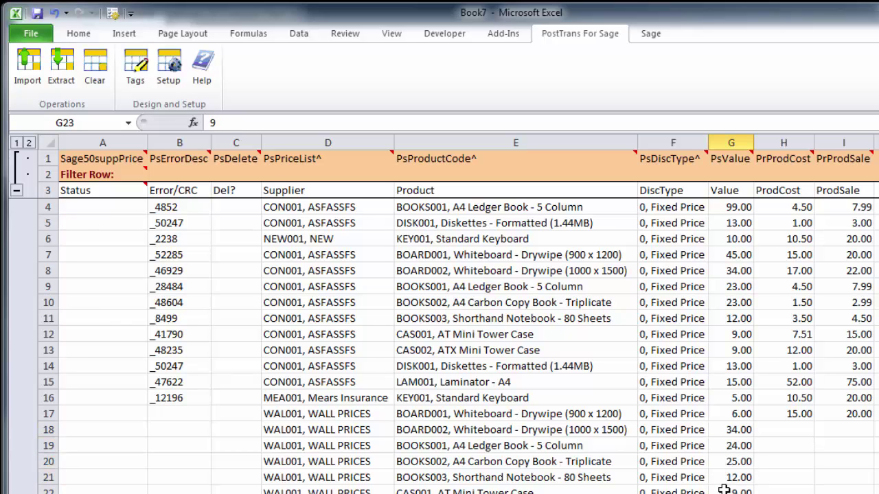
{"action": "left_click", "coordinate": [726, 489]}
{"action": "left_click", "coordinate": [615, 350]}
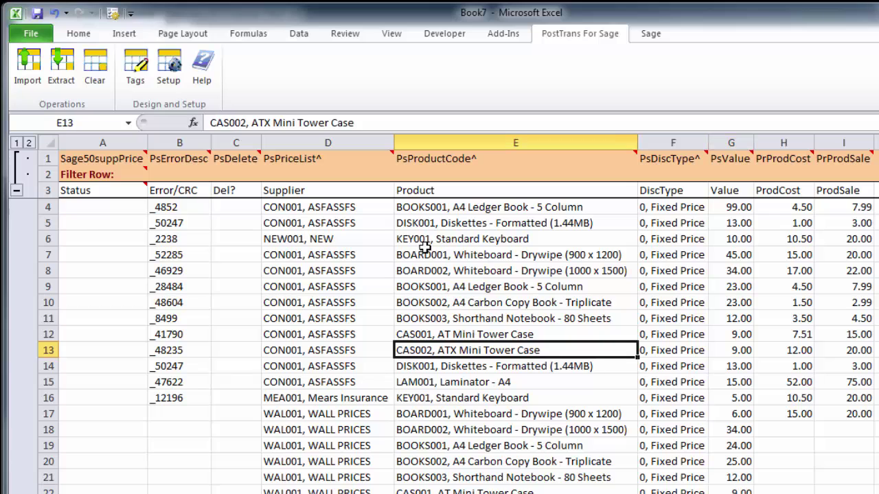
- Import the new WAL001 price rows into Sage and check rows 17 to 25 on the sheet
{"action": "left_click", "coordinate": [35, 72]}
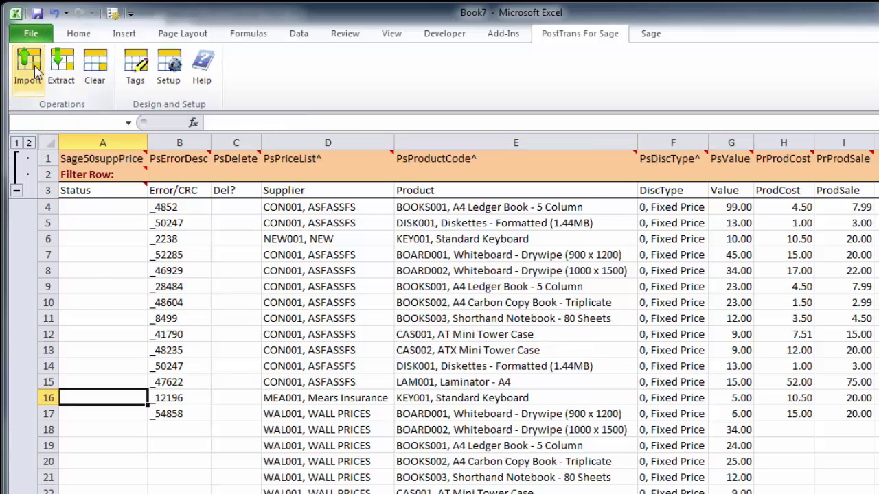
{"action": "left_click", "coordinate": [607, 346]}
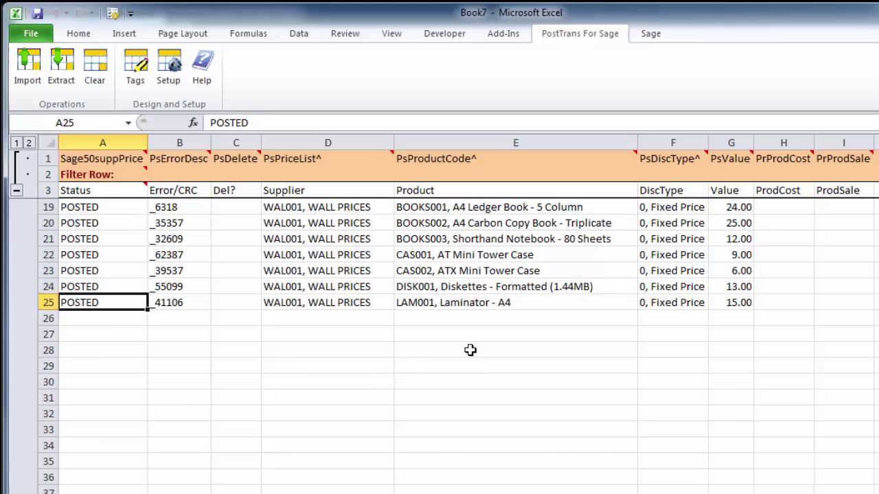
{"action": "scroll", "coordinate": [470, 350], "scroll_direction": "up", "scroll_amount": 5}
{"action": "scroll", "coordinate": [406, 461], "scroll_direction": "down", "scroll_amount": 1}
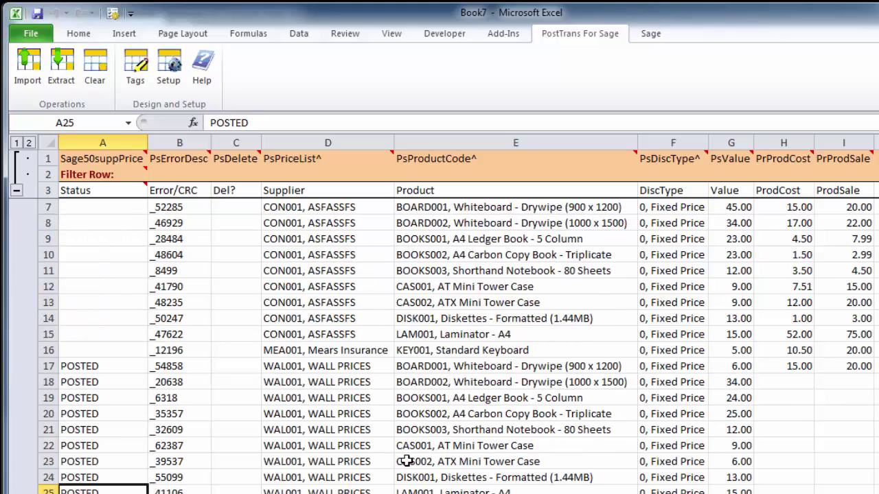
{"action": "left_click_drag", "start_coordinate": [315, 367], "coordinate": [752, 487]}
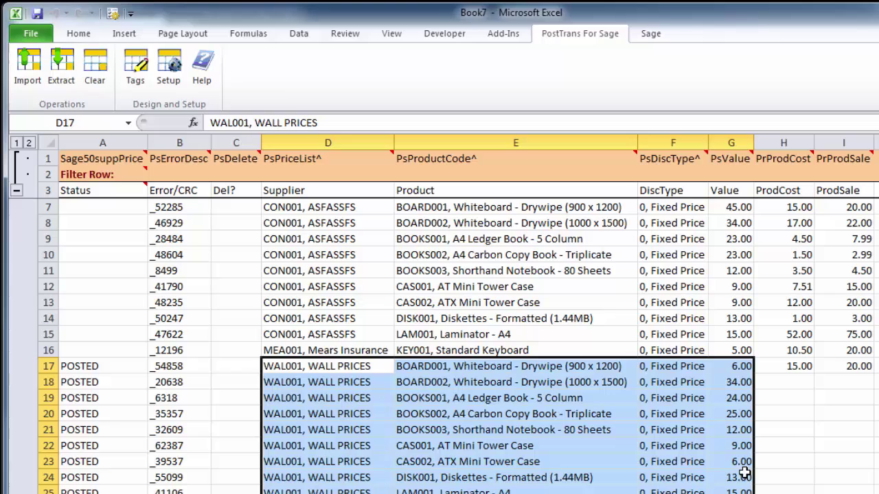
- Extract all supplier prices from Sage again, overwriting the sheet, and check the WAL001 rows
{"action": "left_click", "coordinate": [62, 72]}
{"action": "left_click", "coordinate": [506, 290]}
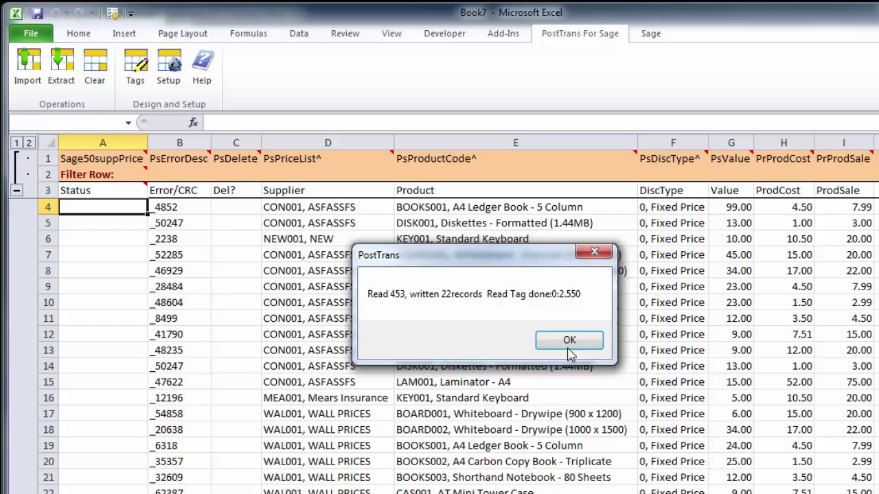
{"action": "left_click", "coordinate": [567, 339]}
{"action": "left_click", "coordinate": [489, 416]}
{"action": "scroll", "coordinate": [469, 429], "scroll_direction": "down", "scroll_amount": 2}
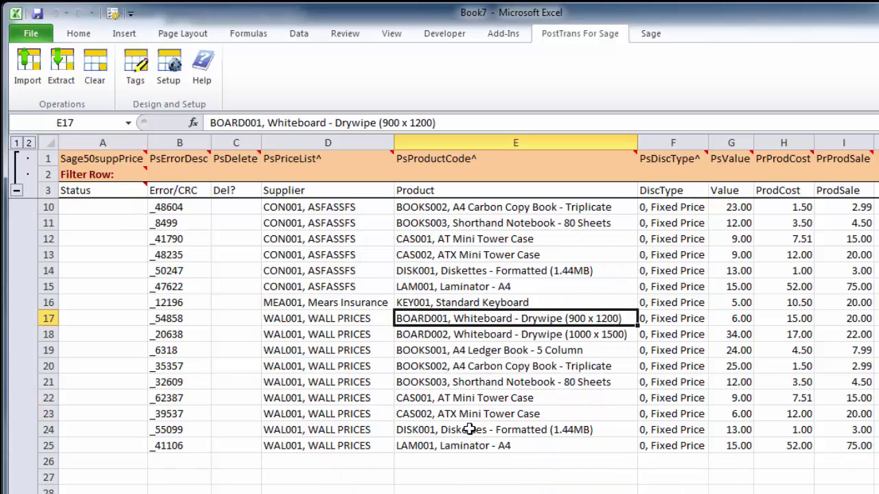
- Mark the WAL001 rows for BOARD001, BOOKS001 and BOOKS003 for deletion with an x in the Del? column
{"action": "left_click", "coordinate": [236, 143]}
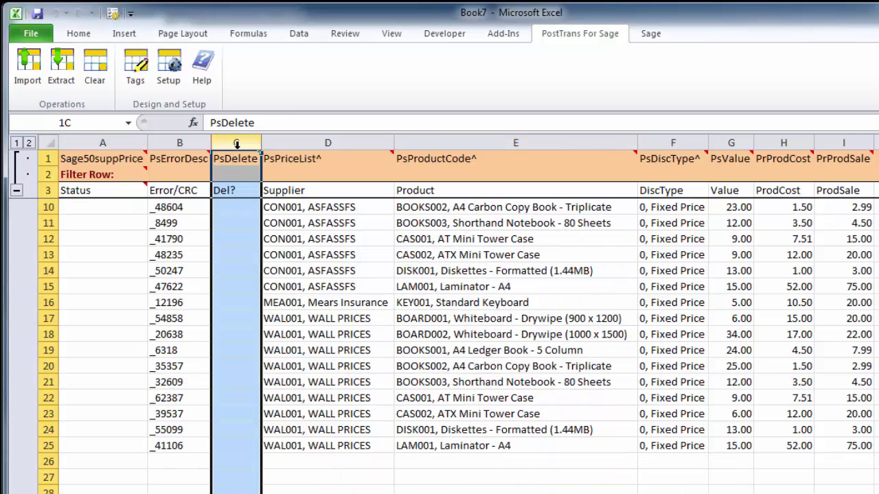
{"action": "left_click", "coordinate": [247, 320]}
{"action": "type", "text": "x"}
{"action": "key", "text": "Down"}
{"action": "key", "text": "Down"}
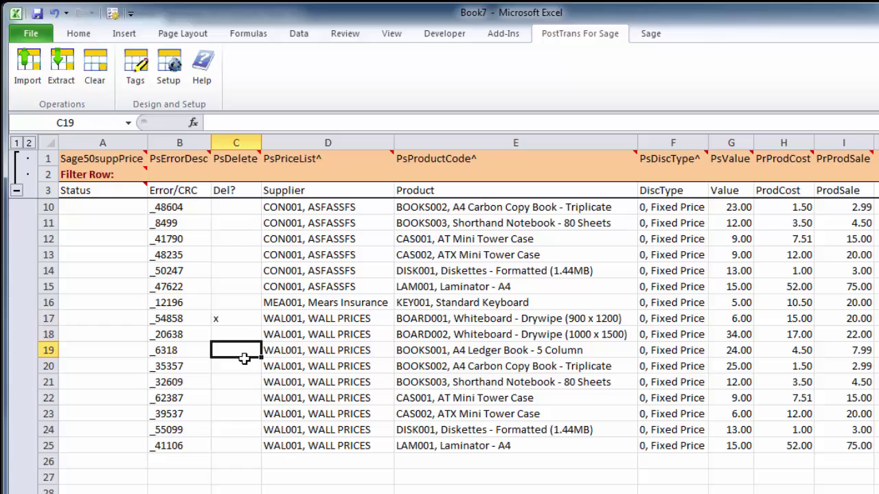
{"action": "type", "text": "x"}
{"action": "key", "text": "Down"}
{"action": "key", "text": "Down"}
{"action": "type", "text": "x"}
{"action": "key", "text": "Down"}
{"action": "left_click", "coordinate": [246, 301]}
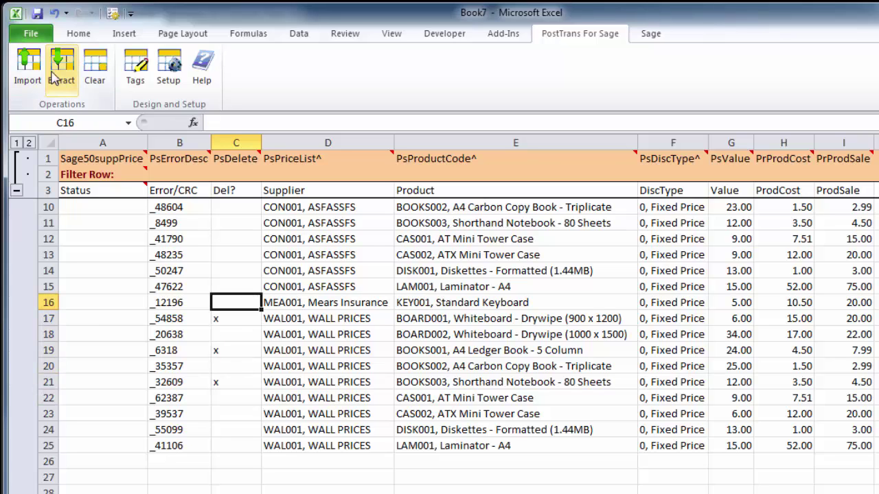
- Import the sheet into Sage and agree to delete the marked WAL001 price records
{"action": "left_click", "coordinate": [27, 65]}
{"action": "left_click", "coordinate": [504, 348]}
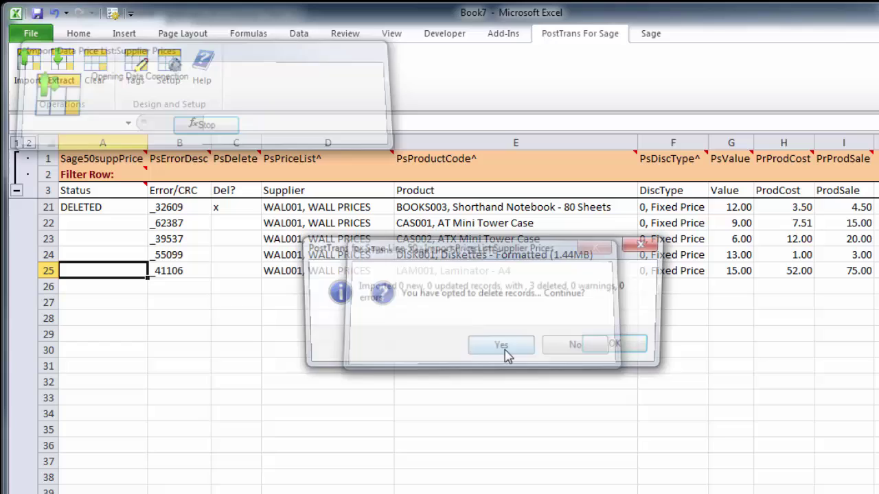
{"action": "left_click", "coordinate": [637, 346]}
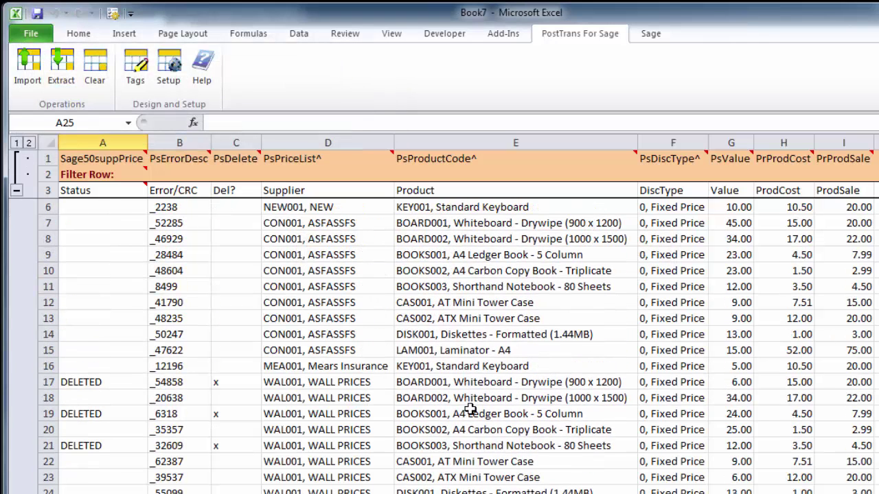
- Extract all supplier prices again without a filter, overwriting the existing rows, and select the filter row cell for the product code
{"action": "left_click", "coordinate": [63, 77]}
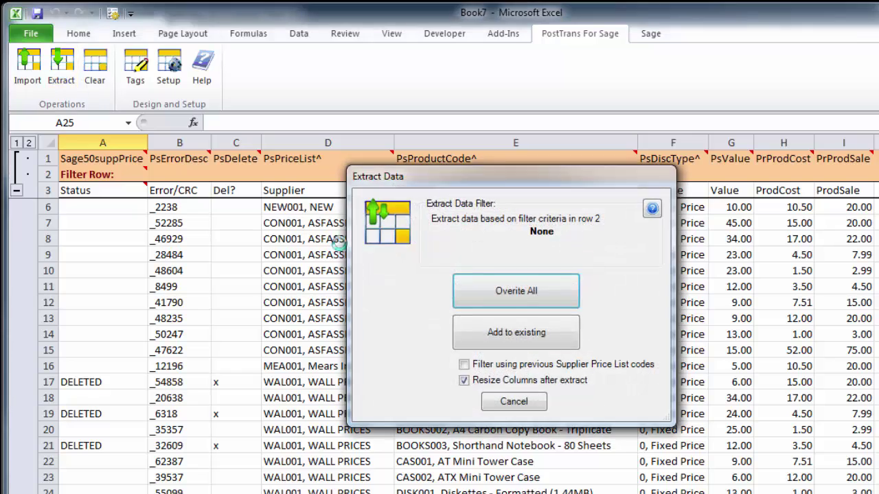
{"action": "left_click", "coordinate": [555, 295]}
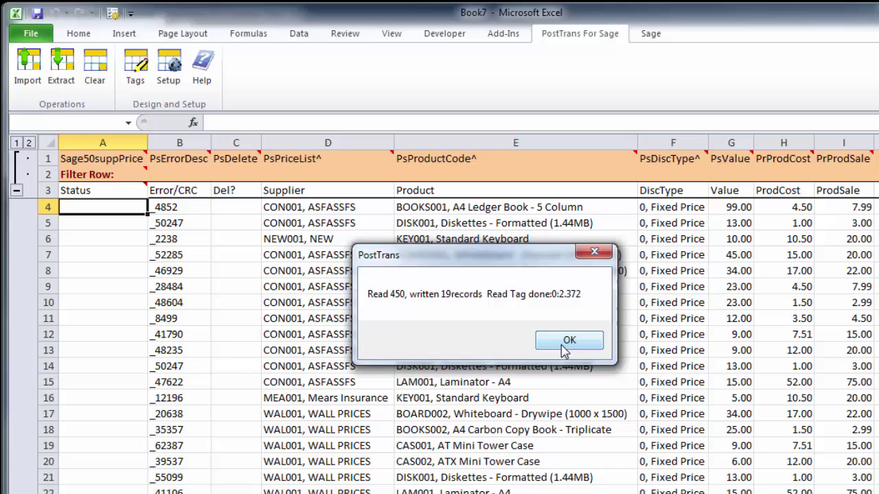
{"action": "left_click", "coordinate": [566, 340]}
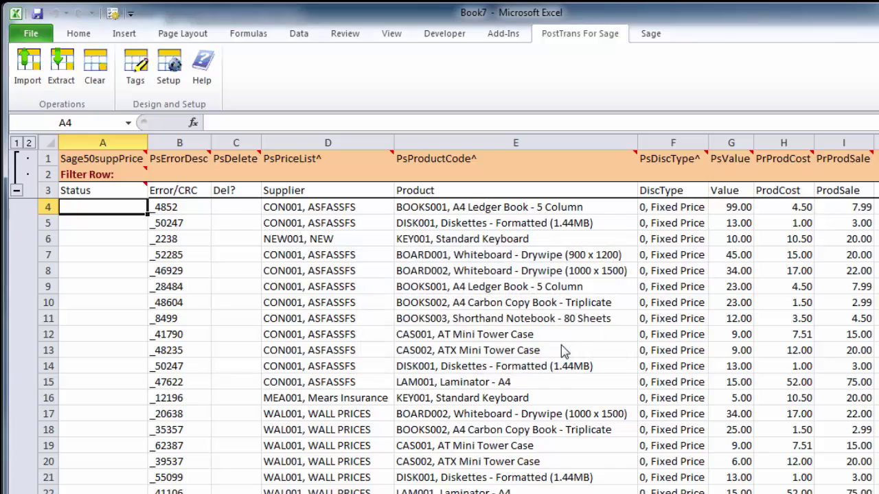
{"action": "left_click", "coordinate": [420, 171]}
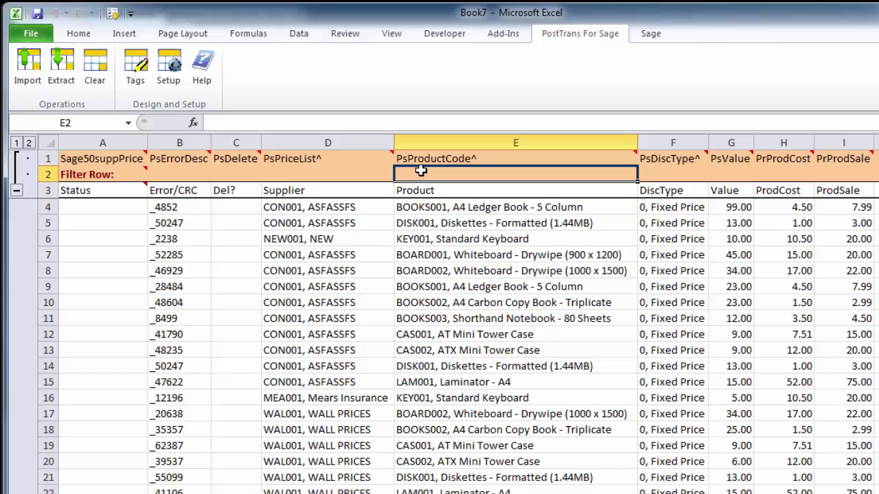
- Filter the product code to BOARD001, extract the matching supplier prices over the existing rows, and check the extracted record
{"action": "type", "text": "bo"}
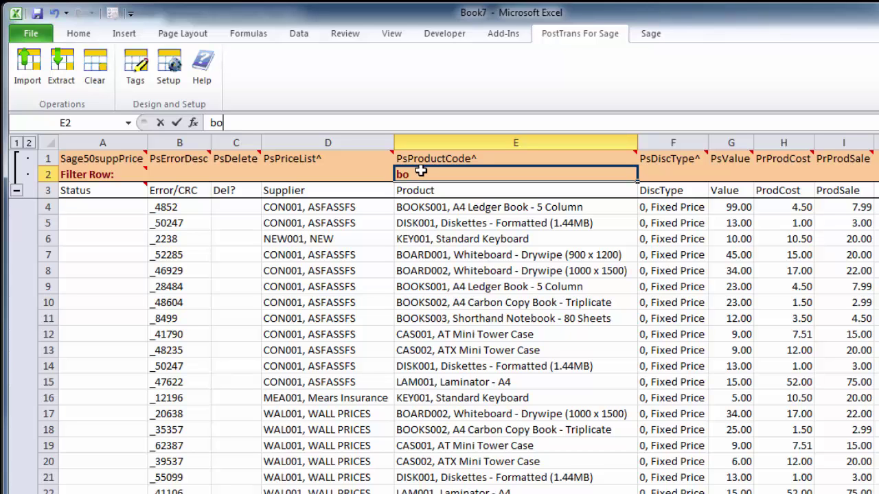
{"action": "key", "text": "Tab"}
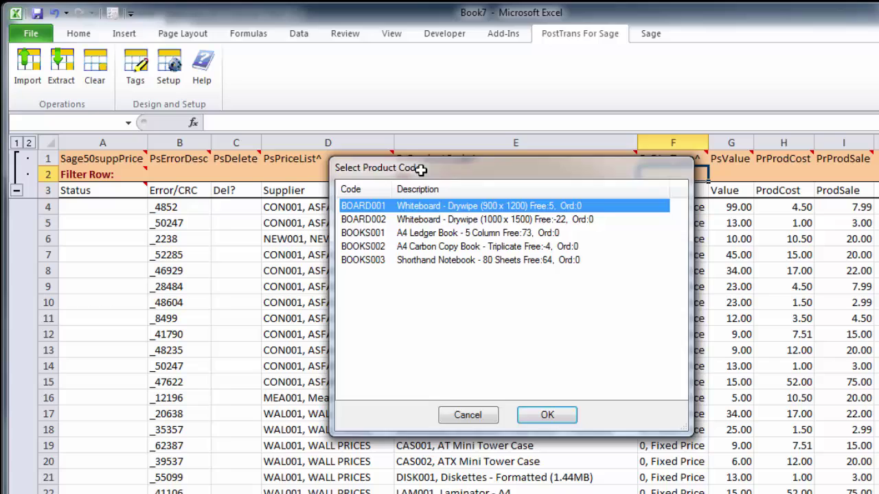
{"action": "key", "text": "Return"}
{"action": "left_click", "coordinate": [61, 64]}
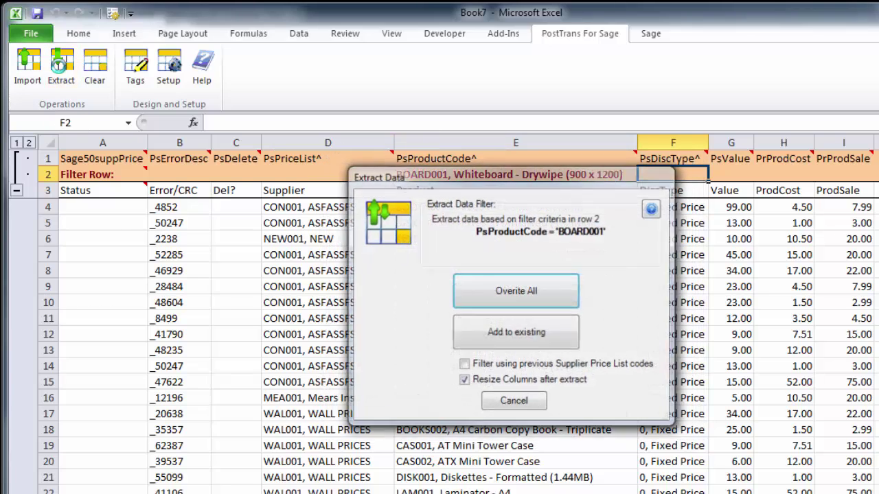
{"action": "left_click", "coordinate": [473, 289]}
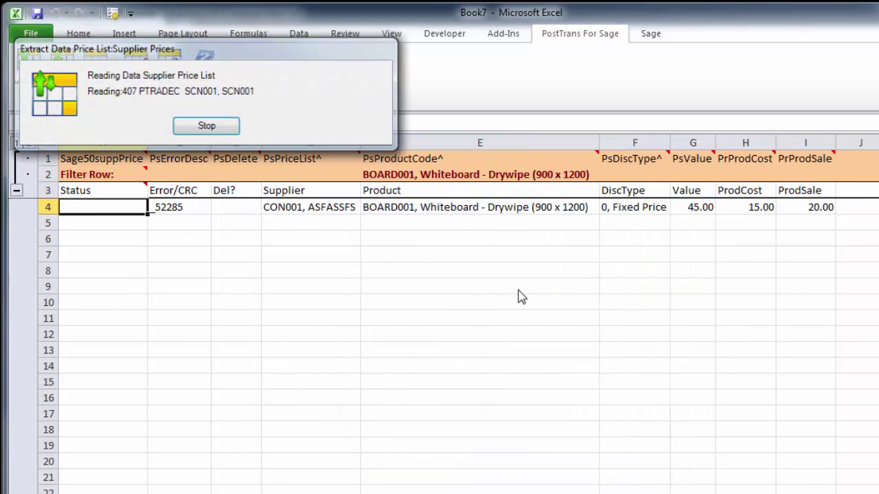
{"action": "left_click", "coordinate": [563, 339]}
{"action": "left_click", "coordinate": [407, 224]}
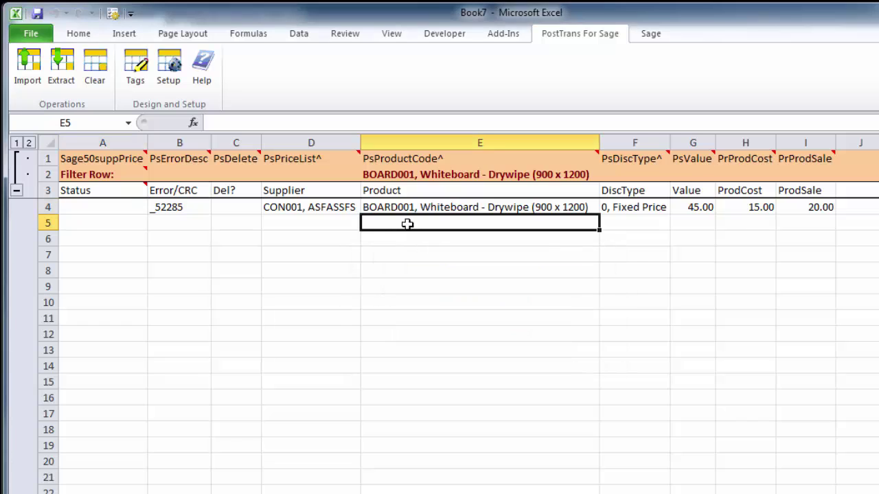
{"action": "left_click", "coordinate": [346, 225]}
{"action": "left_click", "coordinate": [337, 208]}
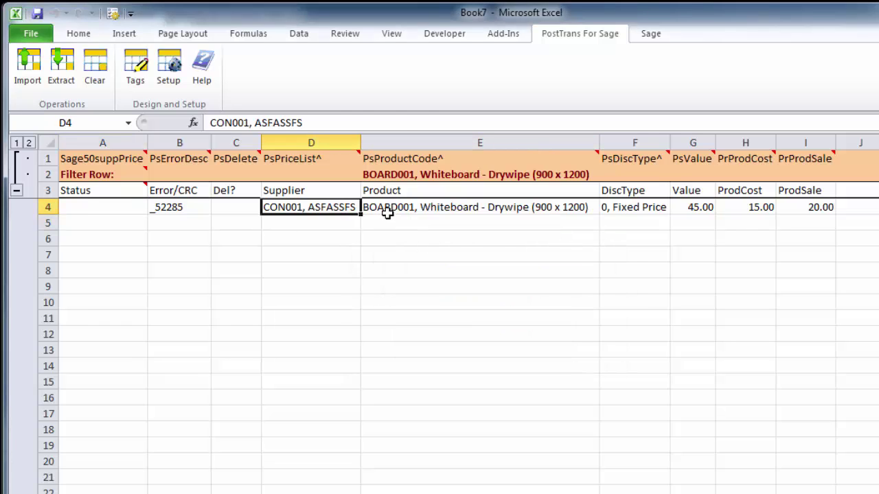
{"action": "left_click", "coordinate": [387, 213]}
{"action": "left_click", "coordinate": [349, 211]}
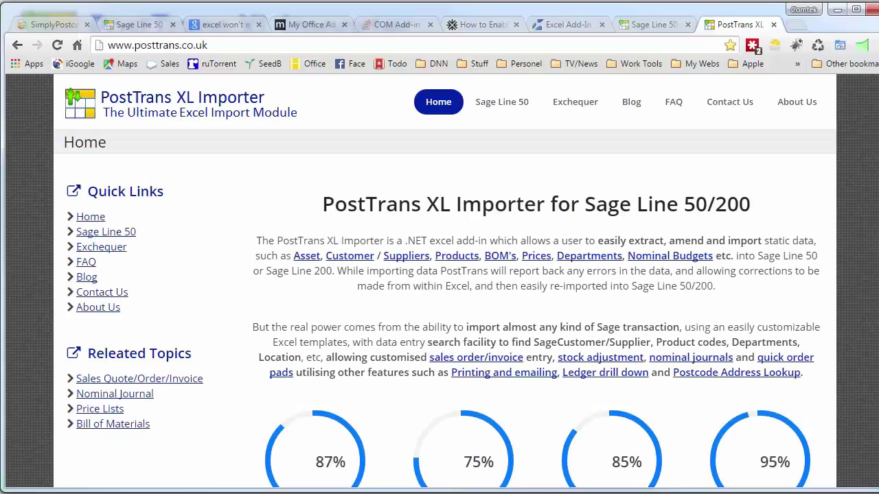
- On the PostTrans website in Chrome, open the Sage Line 50 training page and read through its template explanations
{"action": "mouse_move", "coordinate": [484, 108]}
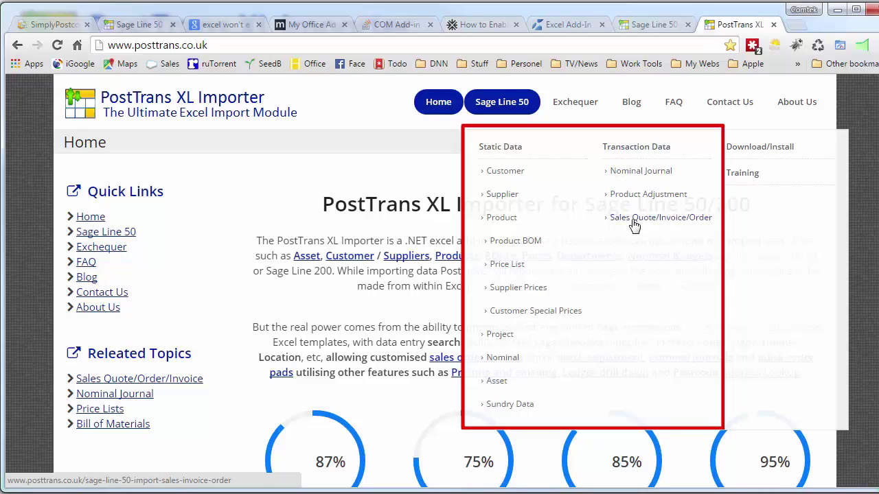
{"action": "left_click", "coordinate": [740, 177]}
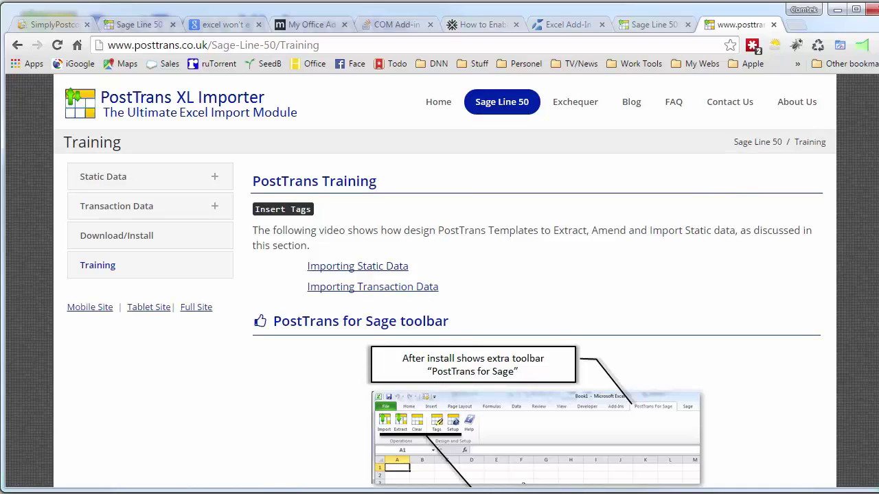
{"action": "scroll", "coordinate": [446, 309], "scroll_direction": "down", "scroll_amount": 15}
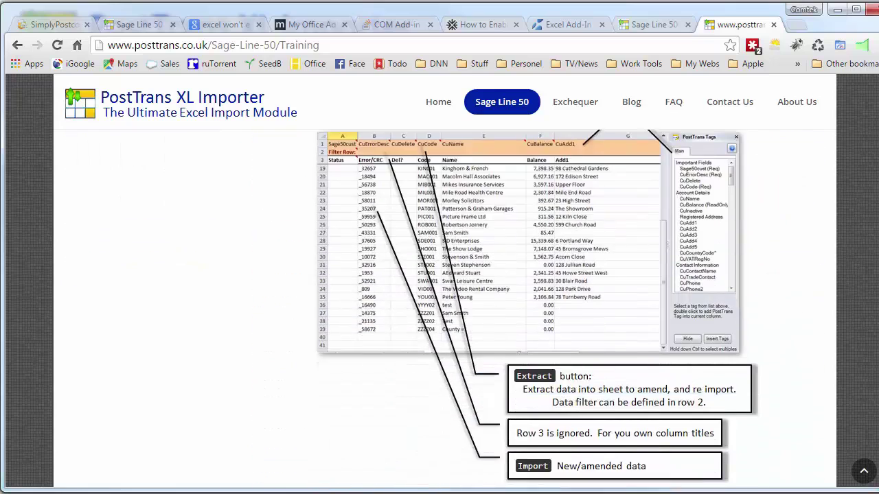
{"action": "scroll", "coordinate": [446, 309], "scroll_direction": "down", "scroll_amount": 5}
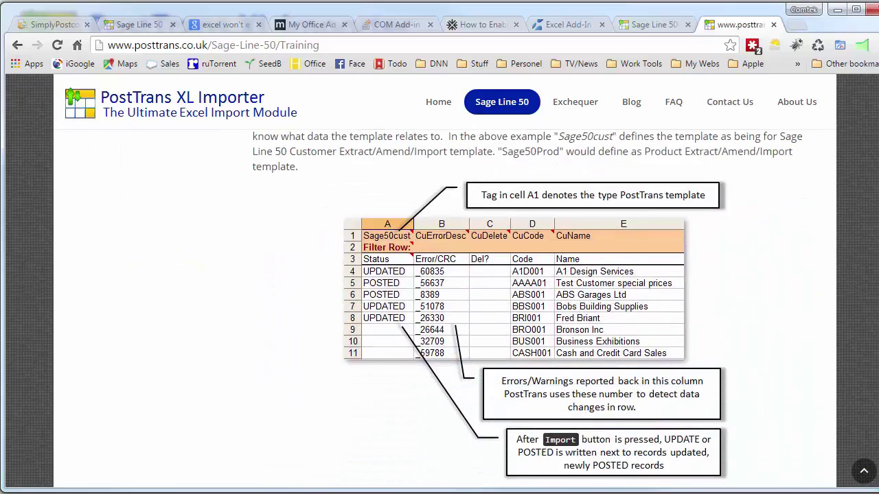
- Open the PostTrans blog and browse its articles on Sage Line 50 features such as pricing, VAT and currency orders
{"action": "left_click", "coordinate": [630, 109]}
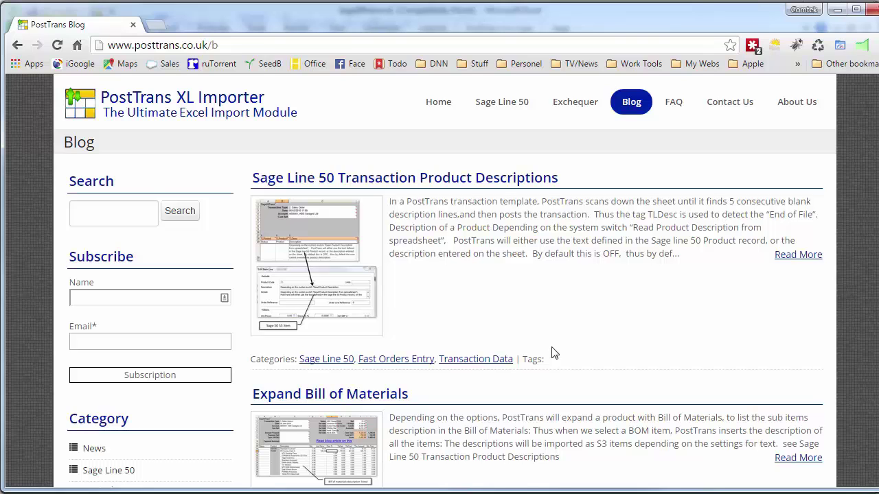
{"action": "scroll", "coordinate": [552, 368], "scroll_direction": "down", "scroll_amount": 2}
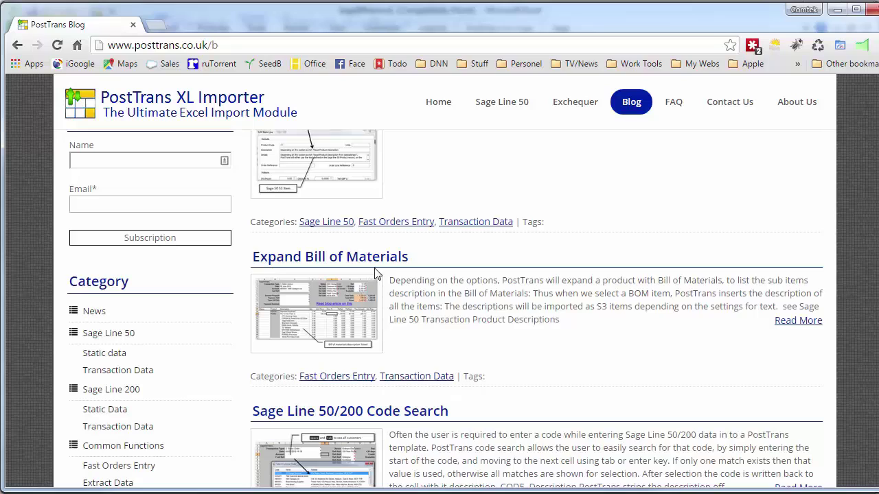
{"action": "scroll", "coordinate": [508, 336], "scroll_direction": "down", "scroll_amount": 2}
{"action": "scroll", "coordinate": [515, 338], "scroll_direction": "down", "scroll_amount": 1}
{"action": "scroll", "coordinate": [533, 347], "scroll_direction": "down", "scroll_amount": 3}
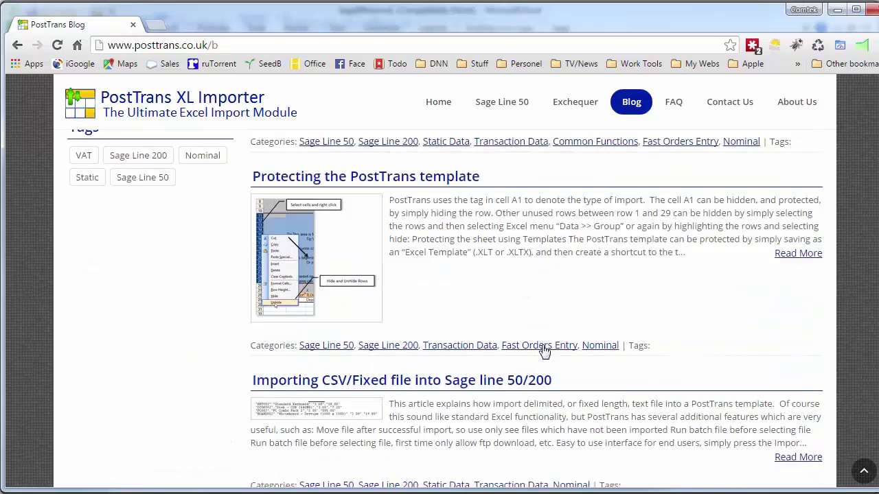
{"action": "scroll", "coordinate": [604, 323], "scroll_direction": "down", "scroll_amount": 3}
{"action": "scroll", "coordinate": [673, 333], "scroll_direction": "down", "scroll_amount": 2}
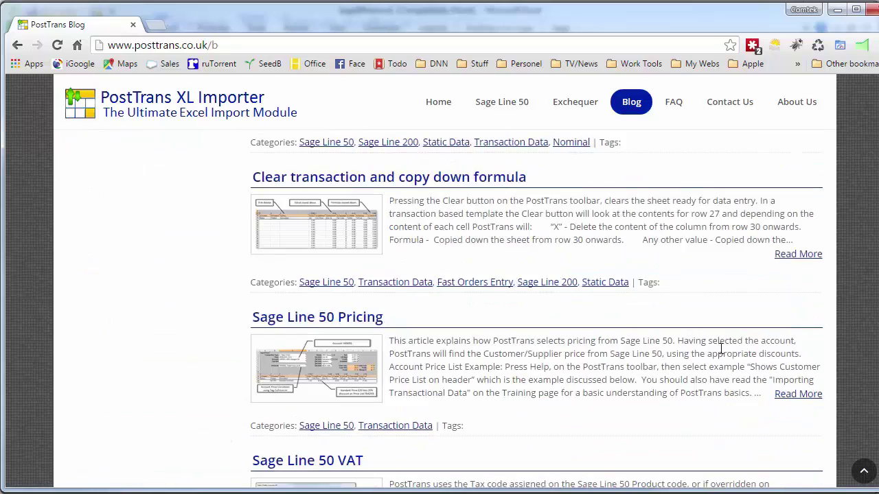
{"action": "scroll", "coordinate": [721, 348], "scroll_direction": "down", "scroll_amount": 3}
{"action": "scroll", "coordinate": [721, 348], "scroll_direction": "down", "scroll_amount": 2}
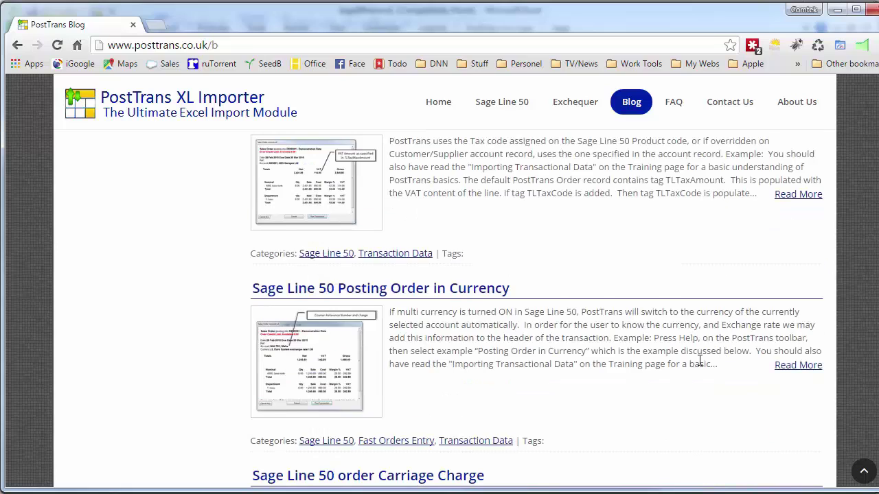
{"action": "scroll", "coordinate": [700, 360], "scroll_direction": "down", "scroll_amount": 1}
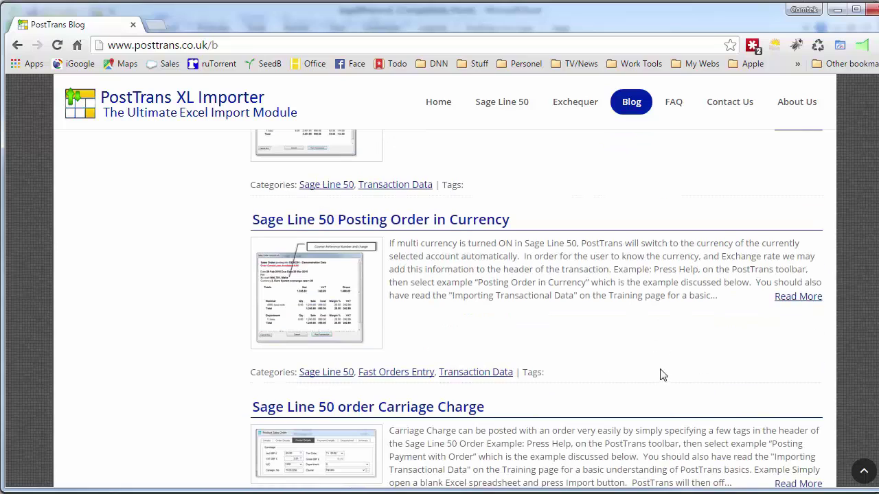
{"action": "scroll", "coordinate": [686, 319], "scroll_direction": "up", "scroll_amount": 15}
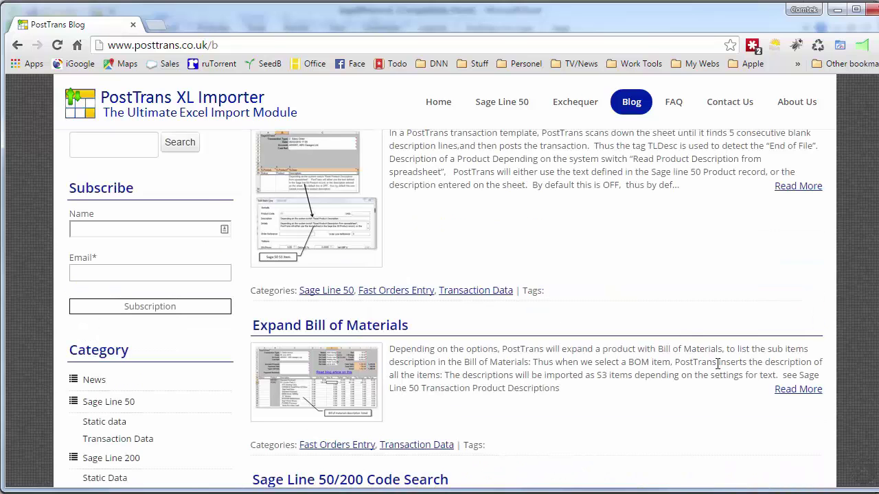
- In the Sage50trans.xls workbook in Excel, select the TLDesc tag, open its linked article on how descriptions are imported, and read it
{"action": "key", "text": "alt+Tab"}
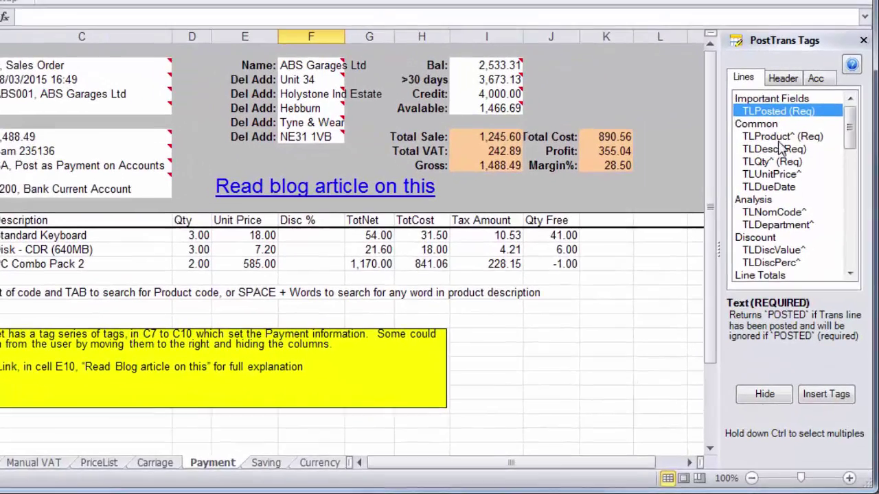
{"action": "left_click", "coordinate": [796, 203]}
{"action": "left_click", "coordinate": [771, 137]}
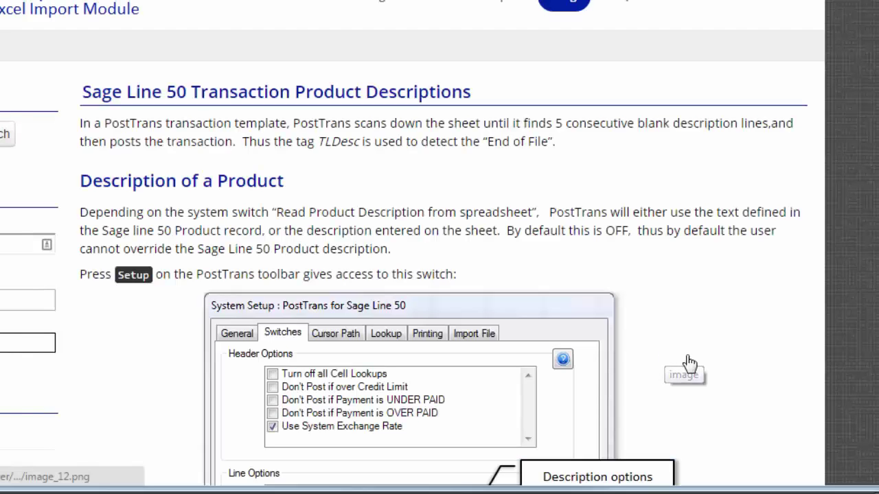
{"action": "scroll", "coordinate": [702, 355], "scroll_direction": "down", "scroll_amount": 15}
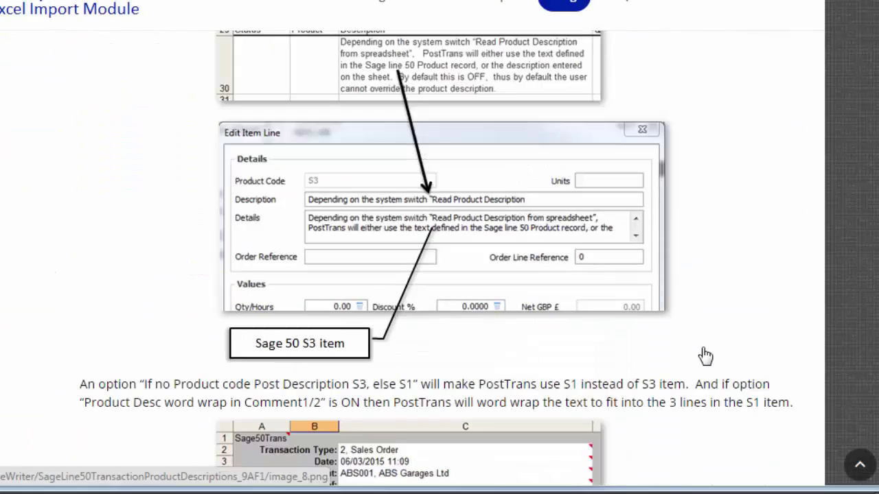
{"action": "scroll", "coordinate": [706, 355], "scroll_direction": "down", "scroll_amount": 10}
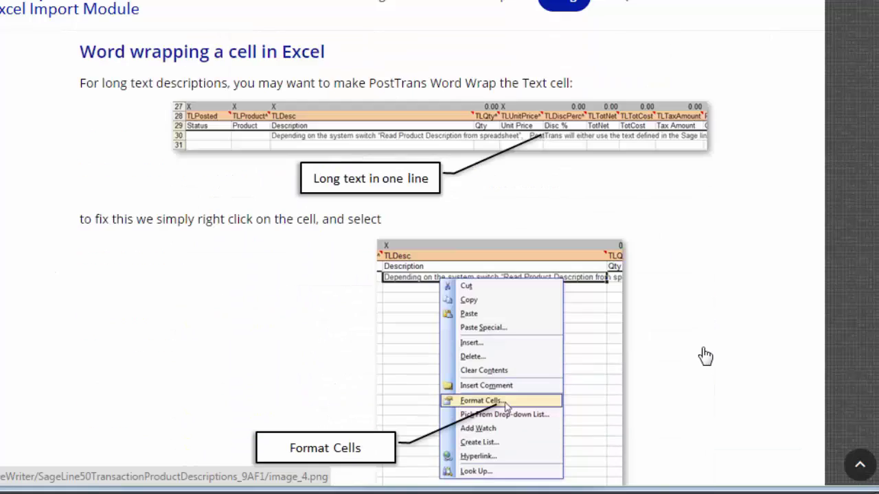
{"action": "scroll", "coordinate": [706, 355], "scroll_direction": "down", "scroll_amount": 1}
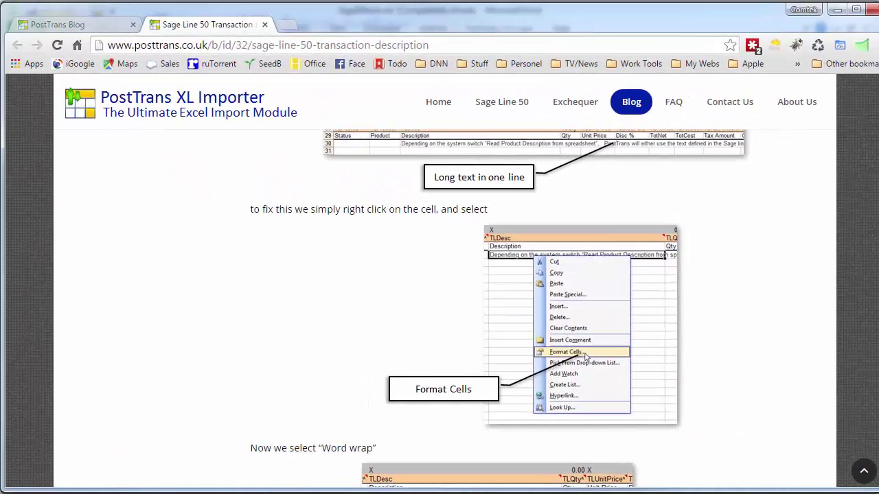
- Return to Excel, view the PostTrans help topics and example templates, highlight Training on Transactional templates, and close the help
{"action": "key", "text": "alt+Tab"}
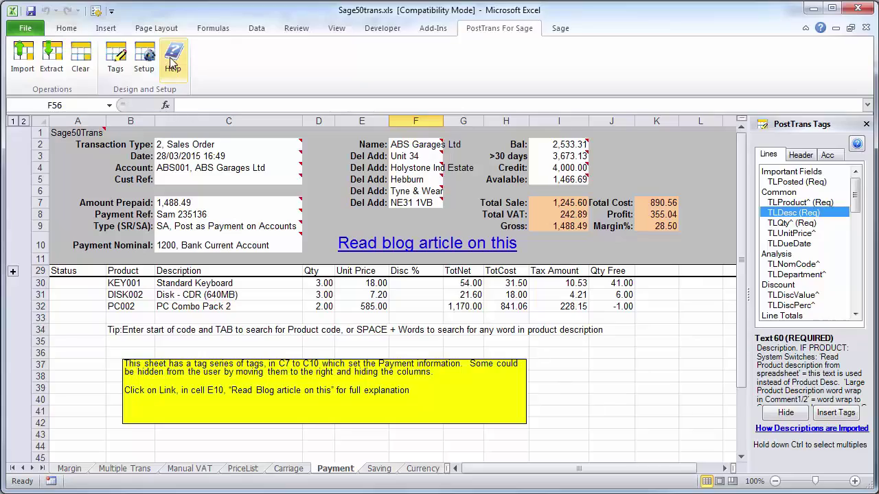
{"action": "left_click", "coordinate": [173, 61]}
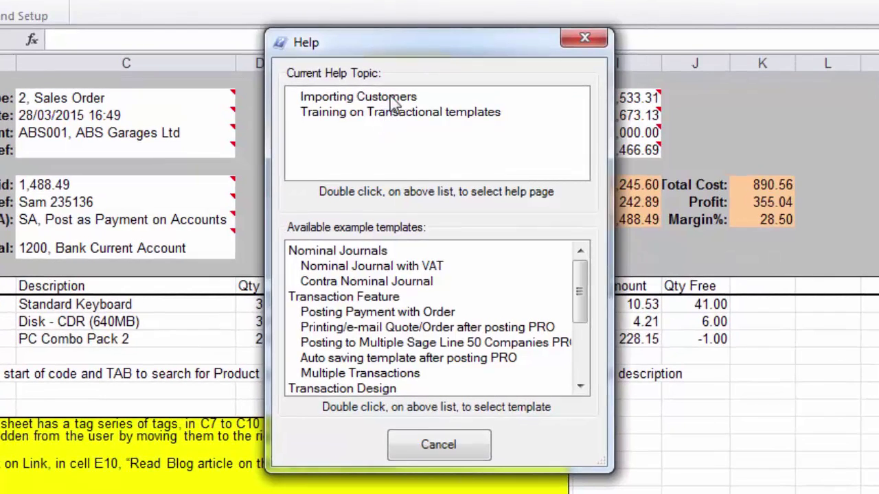
{"action": "left_click", "coordinate": [388, 113]}
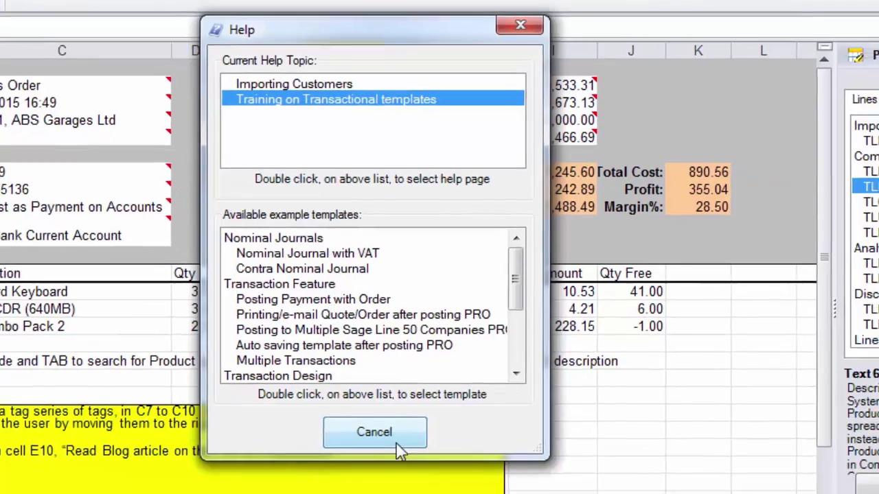
{"action": "left_click", "coordinate": [400, 446]}
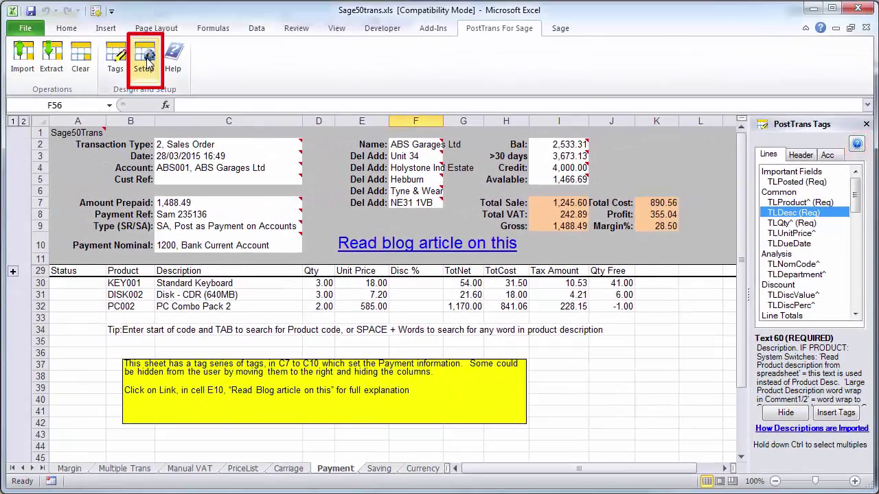
- View the Cursor Path settings in PostTrans System Setup, read their online help article, and cancel the setup without changes
{"action": "left_click", "coordinate": [146, 58]}
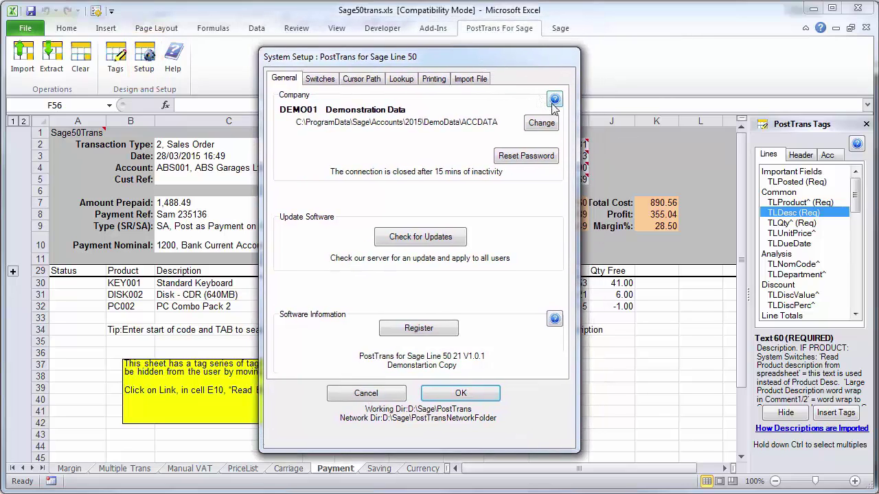
{"action": "left_click", "coordinate": [364, 81]}
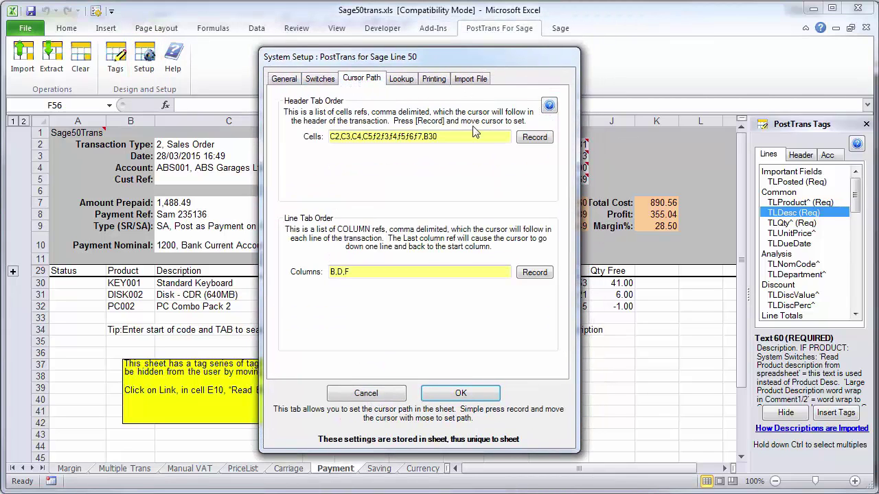
{"action": "left_click", "coordinate": [549, 105]}
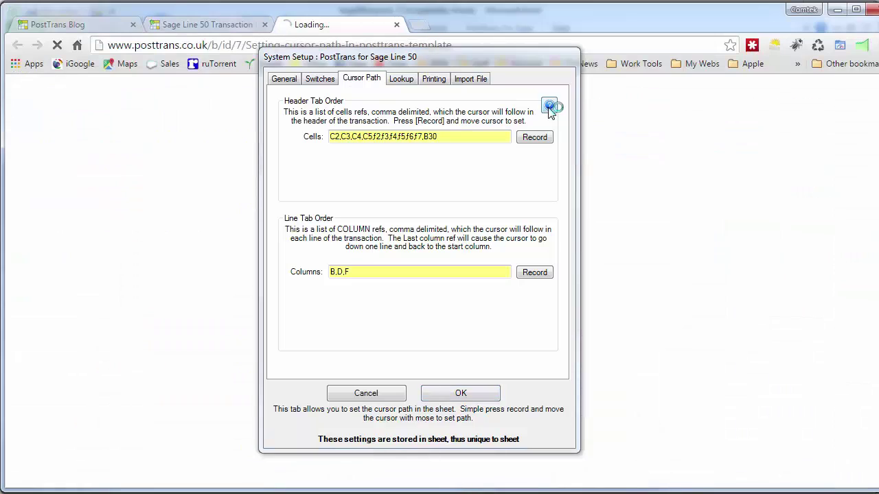
{"action": "left_click", "coordinate": [386, 400]}
{"action": "scroll", "coordinate": [593, 372], "scroll_direction": "down", "scroll_amount": 1}
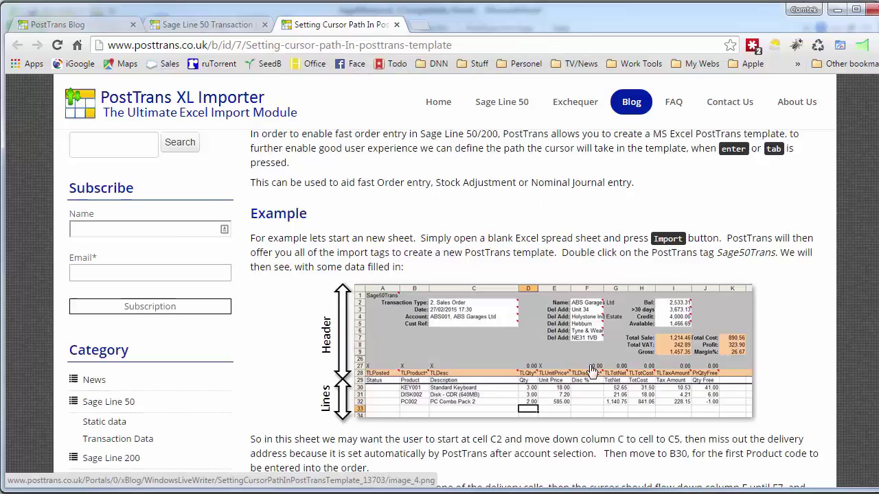
{"action": "scroll", "coordinate": [593, 372], "scroll_direction": "down", "scroll_amount": 8}
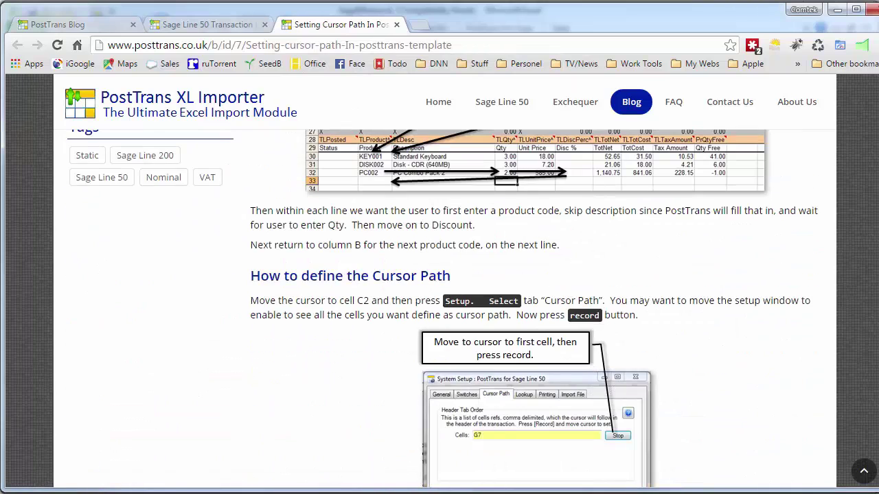
{"action": "key", "text": "alt+Tab"}
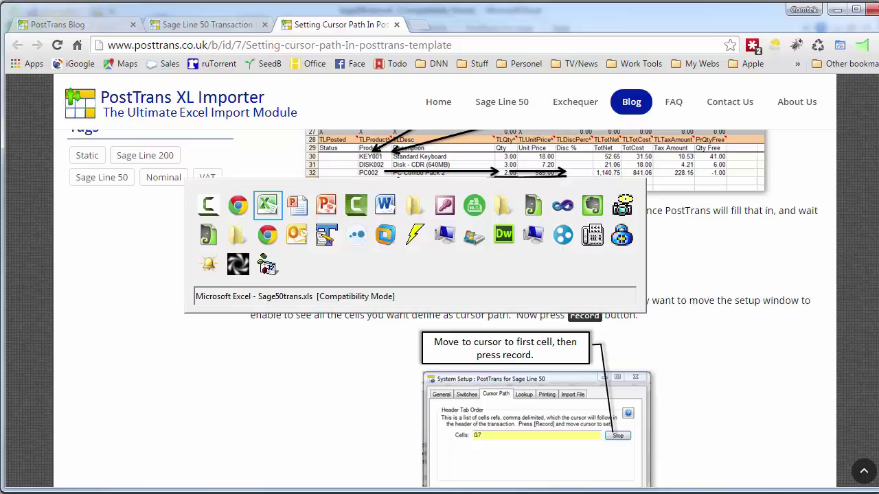